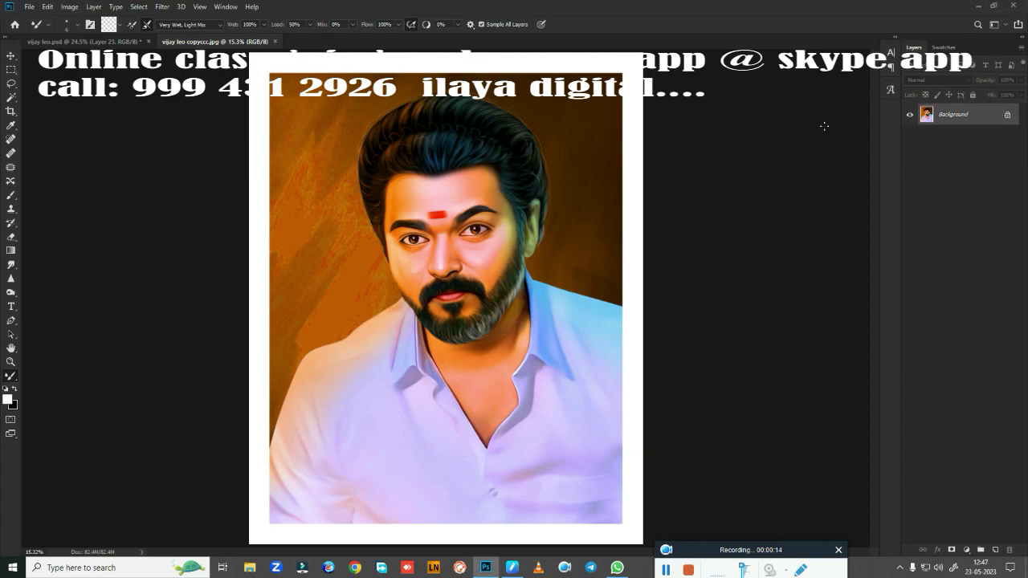
# Zoom into the painted portrait and pan from the beard up to the eyes and nose
pyautogui.scroll(5, 383, 220)
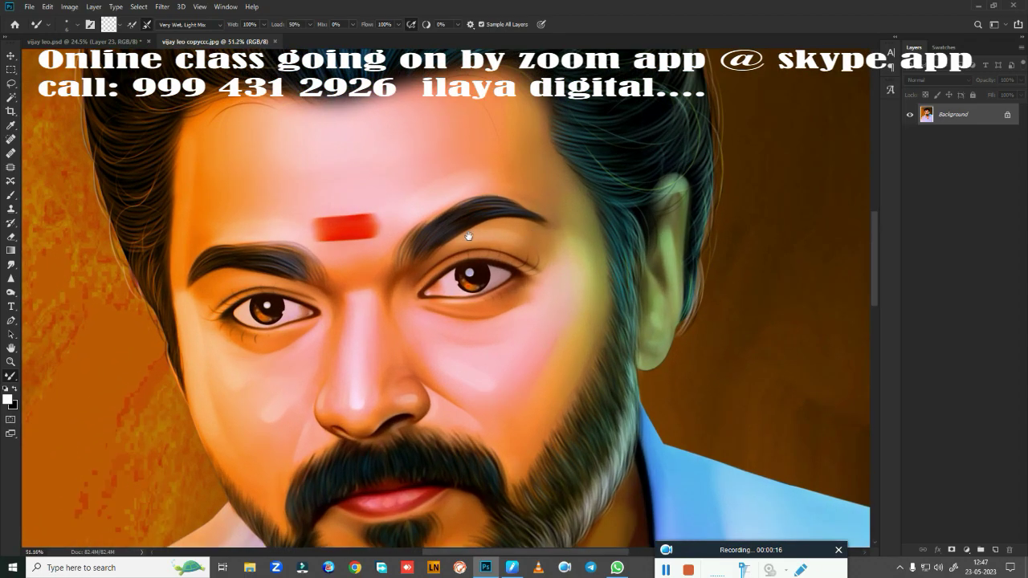
pyautogui.moveTo(464, 385); pyautogui.dragTo(464, 106)
pyautogui.scroll(1, 482, 112)
pyautogui.scroll(1, 487, 161)
pyautogui.scroll(1, 447, 142)
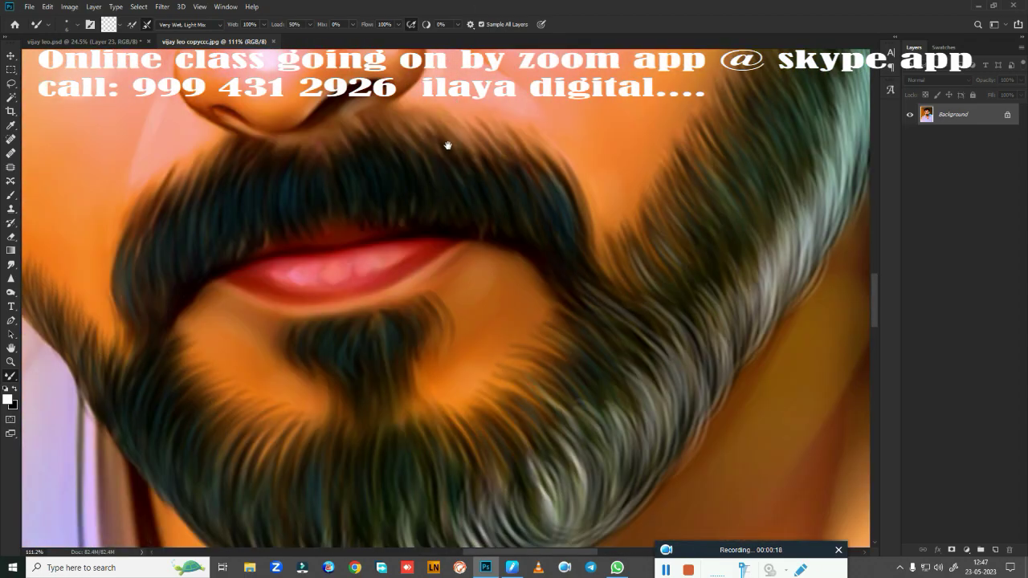
pyautogui.scroll(1, 607, 210)
pyautogui.moveTo(530, 178); pyautogui.dragTo(516, 217)
pyautogui.moveTo(474, 88); pyautogui.dragTo(466, 200)
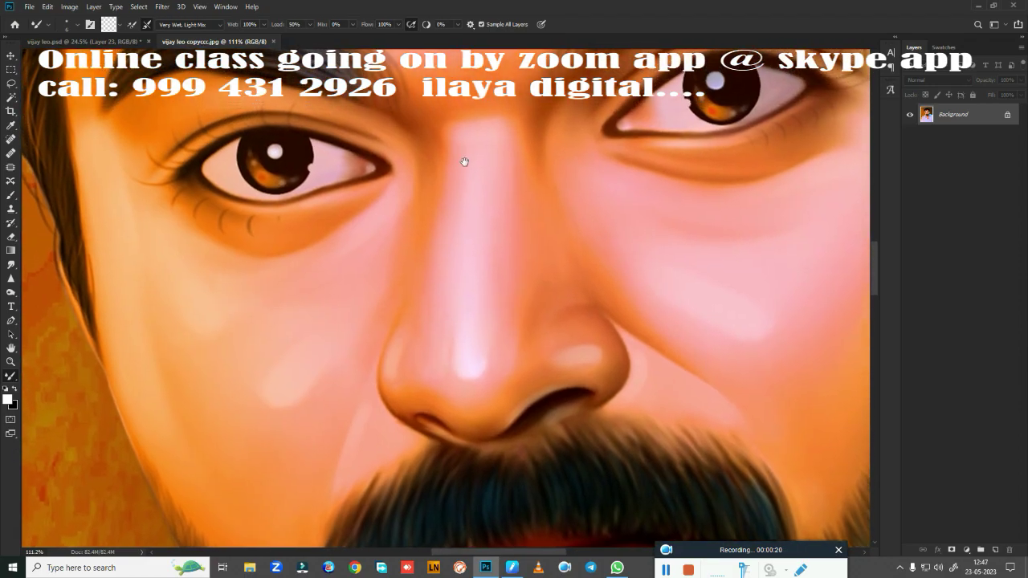
pyautogui.moveTo(449, 49); pyautogui.dragTo(441, 169)
# Check the hairline and eyes, zoom back out, and bring the vijay leo.psd document forward
pyautogui.scroll(-2, 440, 168)
pyautogui.scroll(3, 539, 280)
pyautogui.scroll(2, 518, 340)
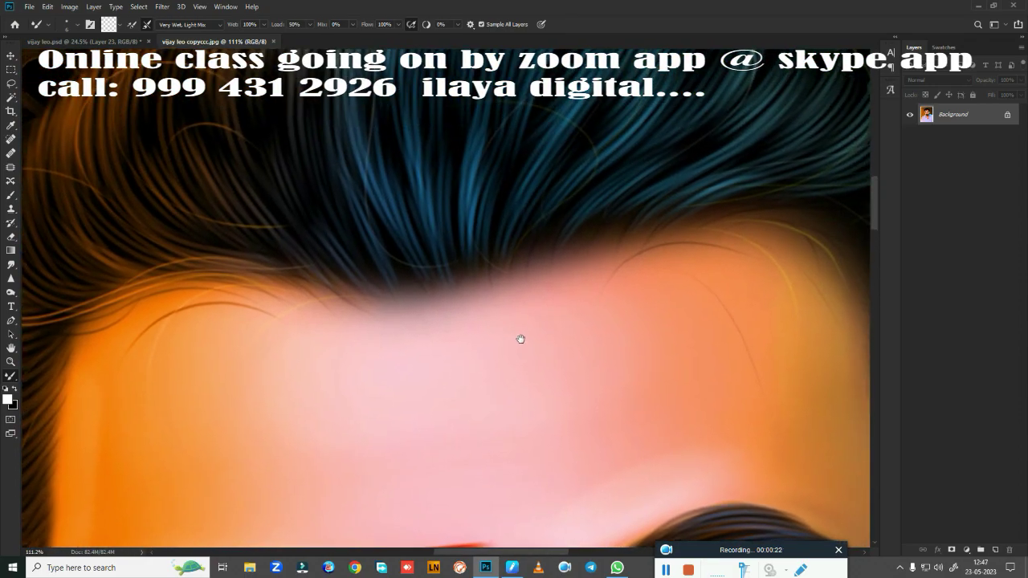
pyautogui.scroll(-1, 528, 287)
pyautogui.moveTo(527, 286)
pyautogui.mouseDown()
pyautogui.moveTo(503, 334)
pyautogui.moveTo(422, 356)
pyautogui.moveTo(332, 361)
pyautogui.moveTo(347, 190)
pyautogui.mouseUp()
pyautogui.scroll(-2, 439, 163)
pyautogui.scroll(-2, 509, 239)
pyautogui.scroll(-2, 450, 257)
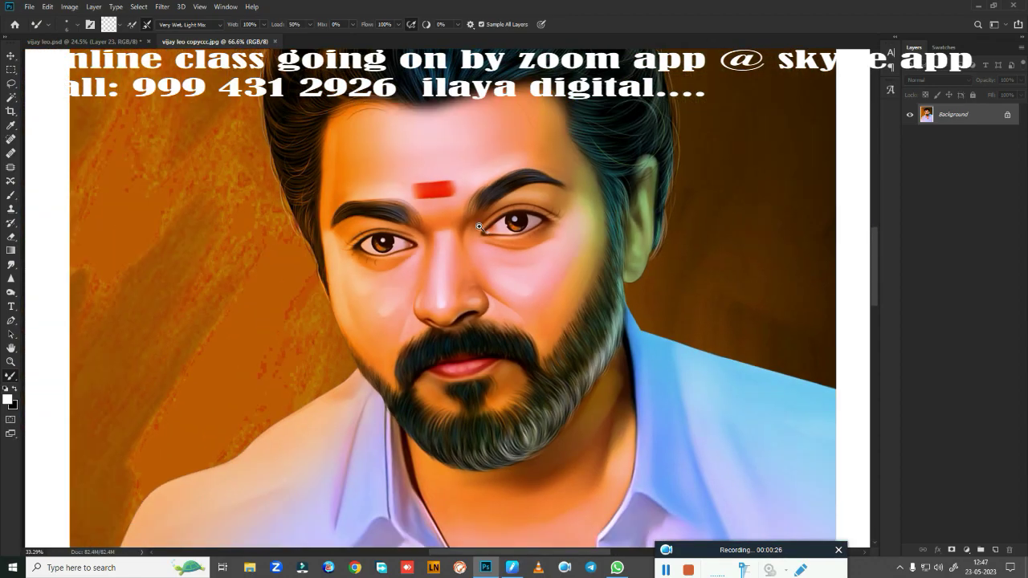
pyautogui.scroll(-2, 413, 273)
pyautogui.scroll(-1, 409, 225)
pyautogui.scroll(3, 458, 168)
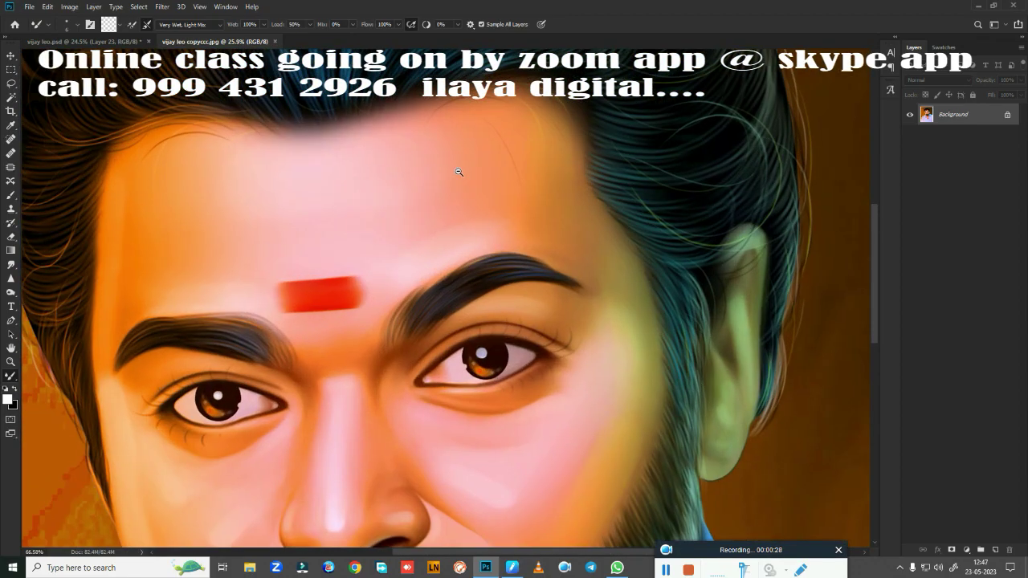
pyautogui.scroll(-2, 432, 217)
pyautogui.scroll(-2, 432, 217)
pyautogui.scroll(1, 441, 188)
pyautogui.scroll(-1, 449, 164)
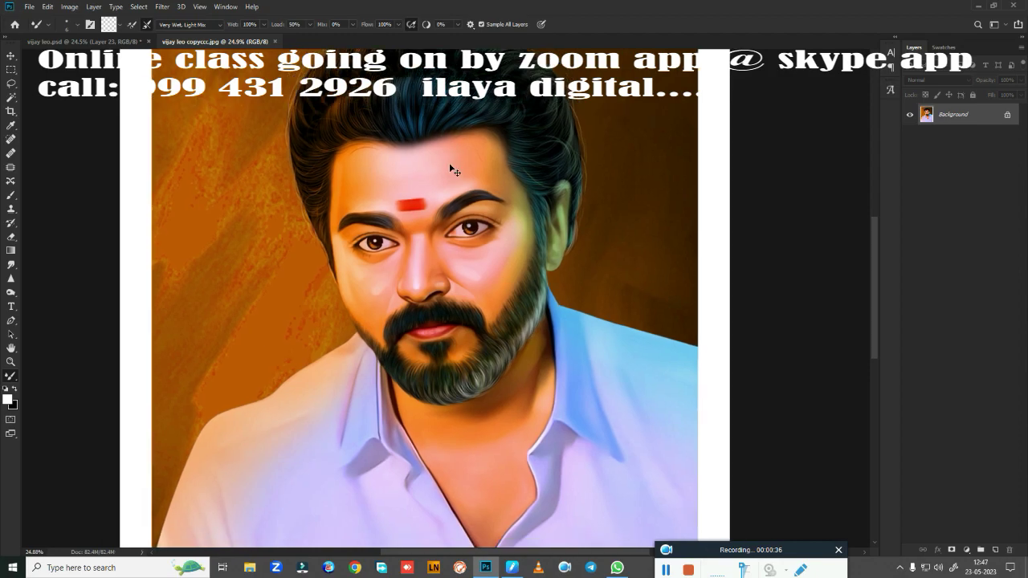
pyautogui.scroll(-1, 452, 168)
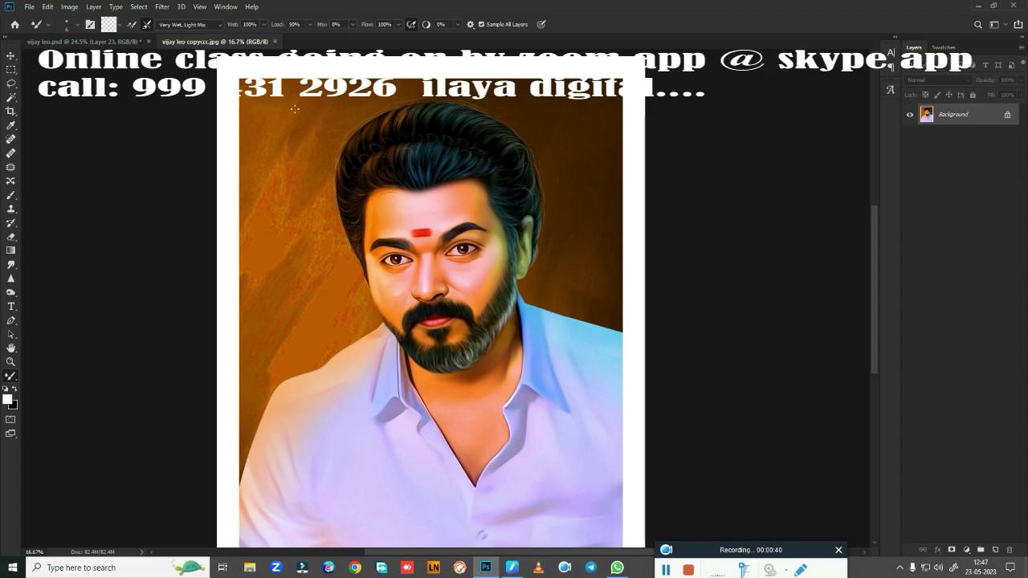
pyautogui.click(135, 43)
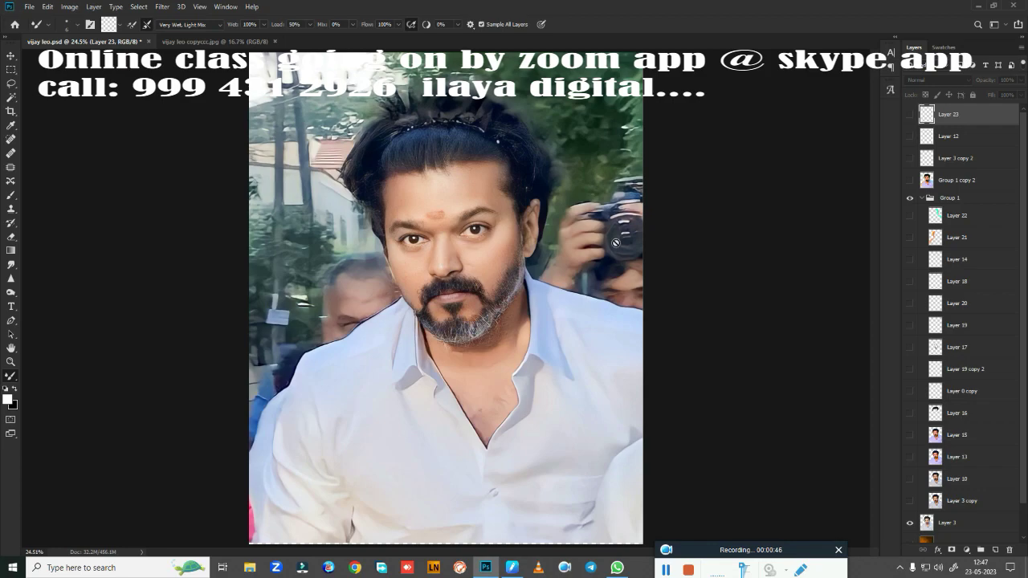
pyautogui.hotkey('ctrl', '-')
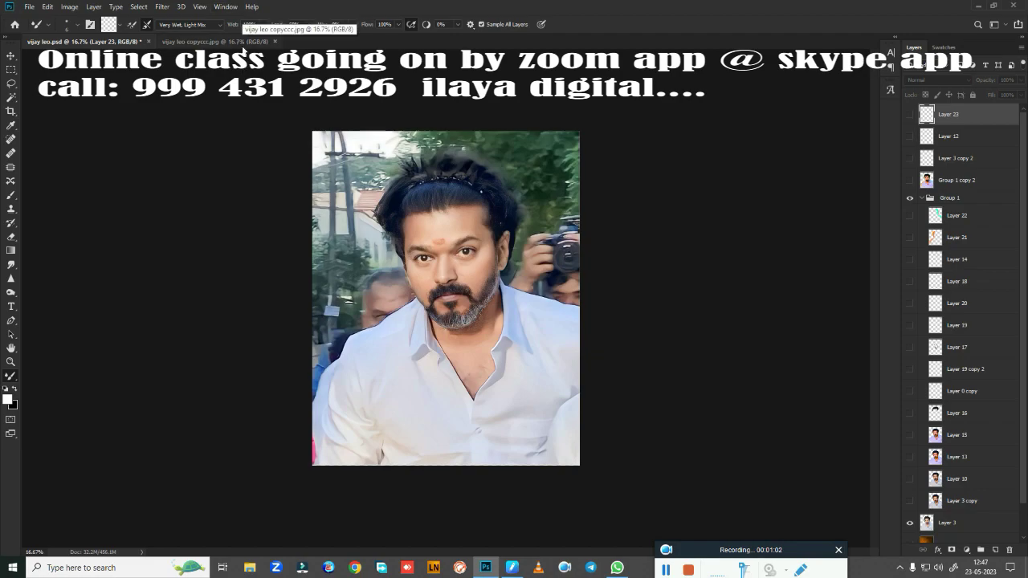
pyautogui.click(245, 41)
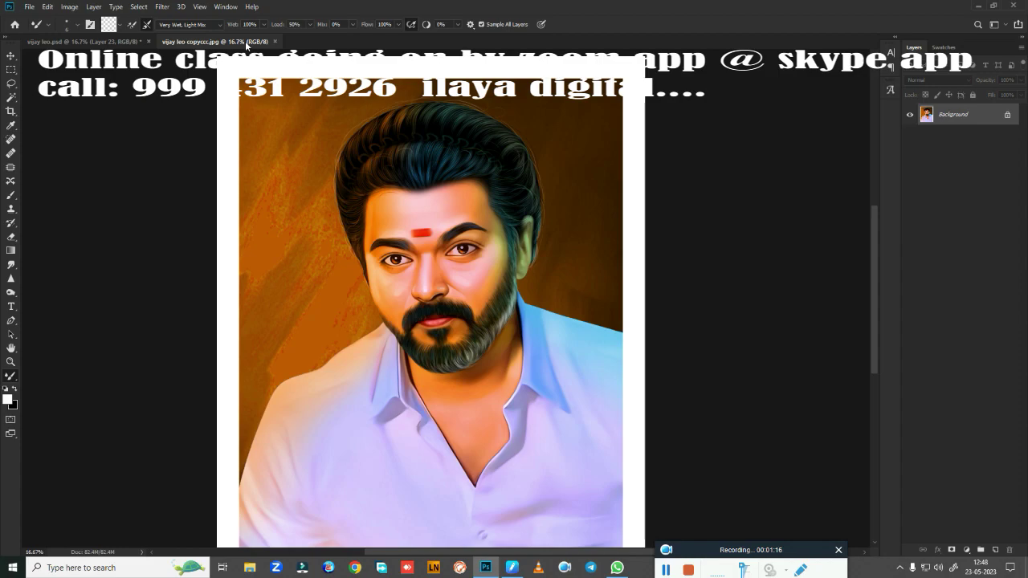
pyautogui.click(112, 41)
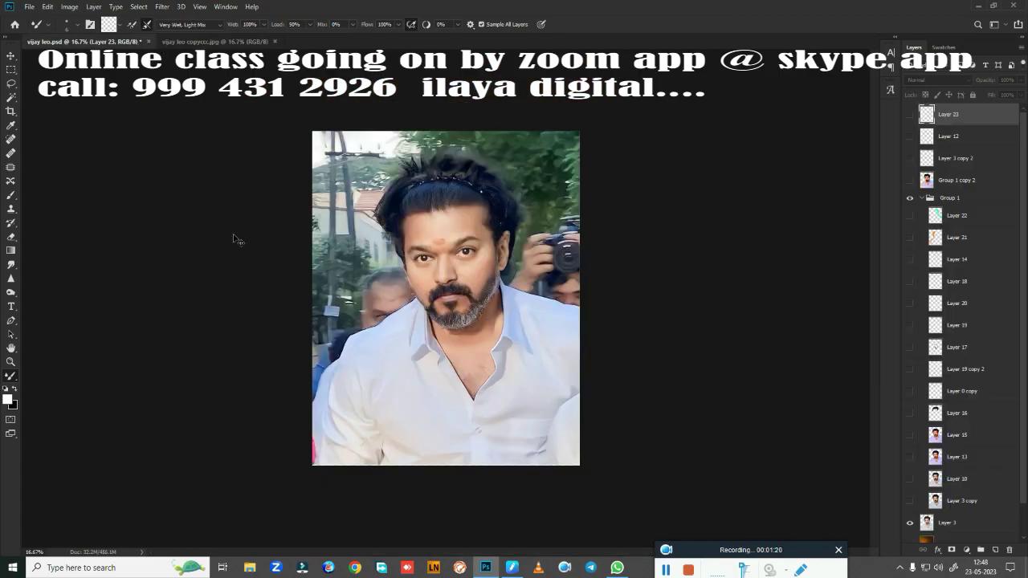
pyautogui.hotkey('ctrl', 'v')
pyautogui.hotkey('ctrl', '0')
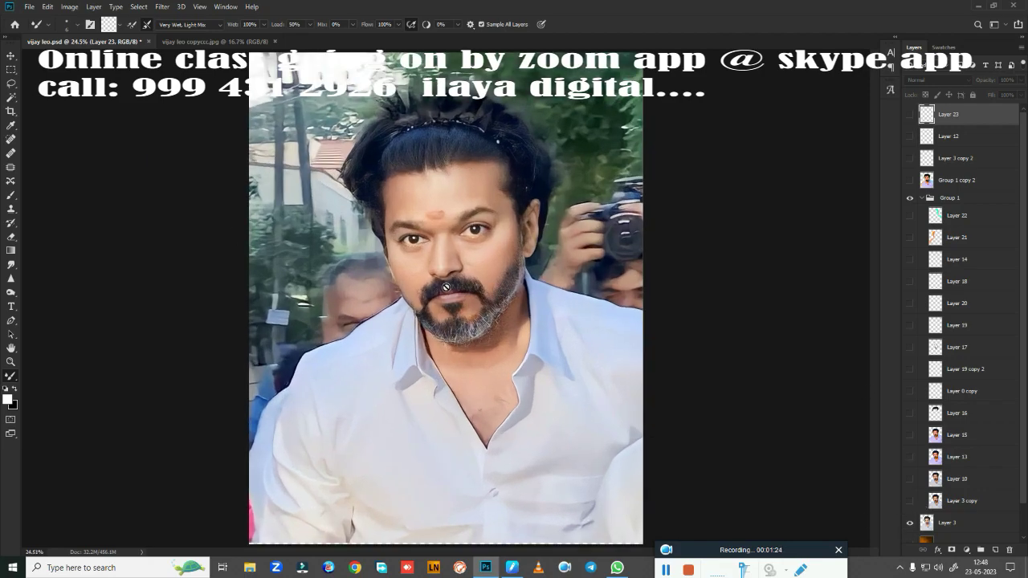
pyautogui.scroll(-5, 451, 286)
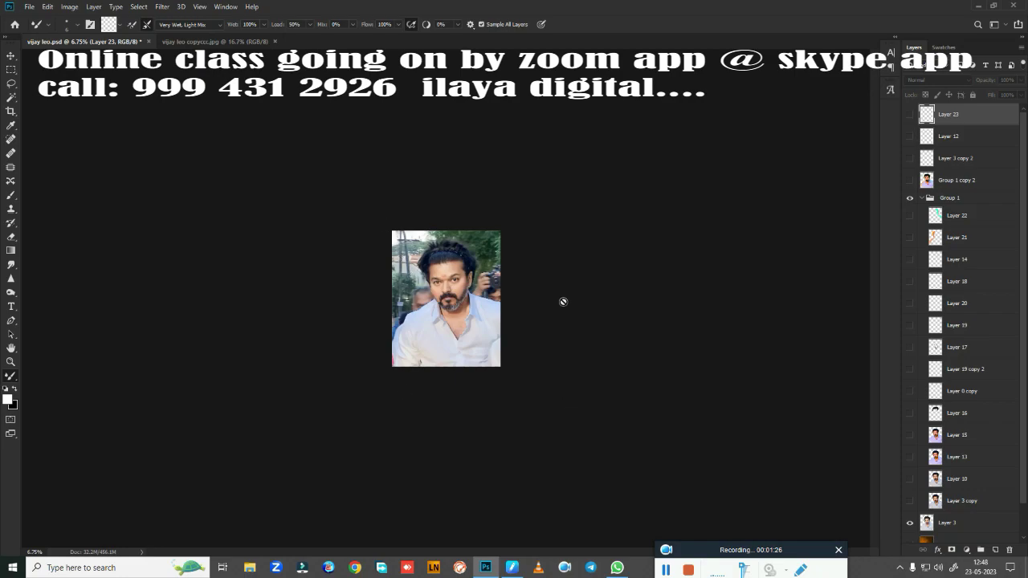
pyautogui.scroll(2, 437, 263)
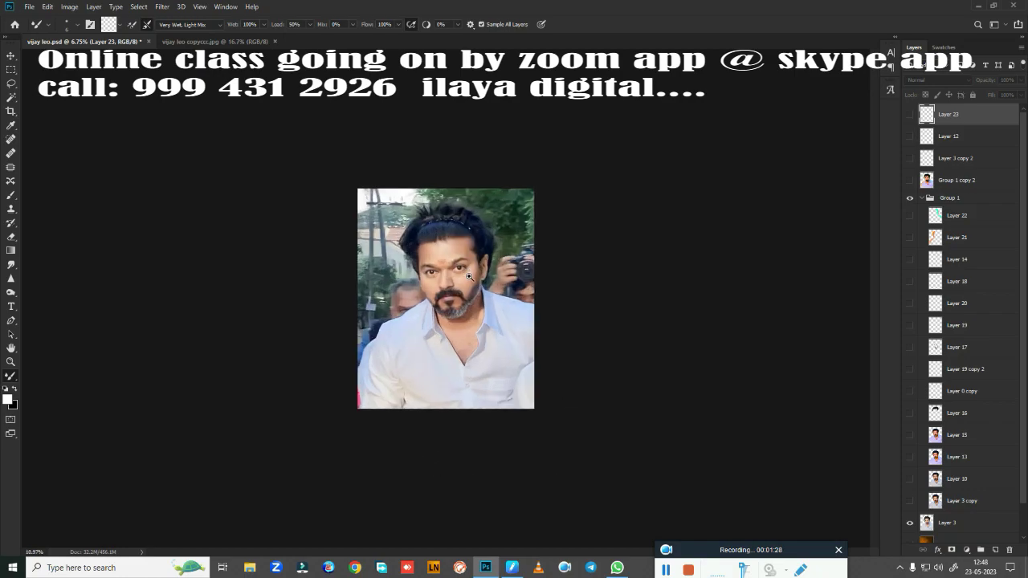
pyautogui.scroll(3, 494, 278)
pyautogui.scroll(1, 497, 282)
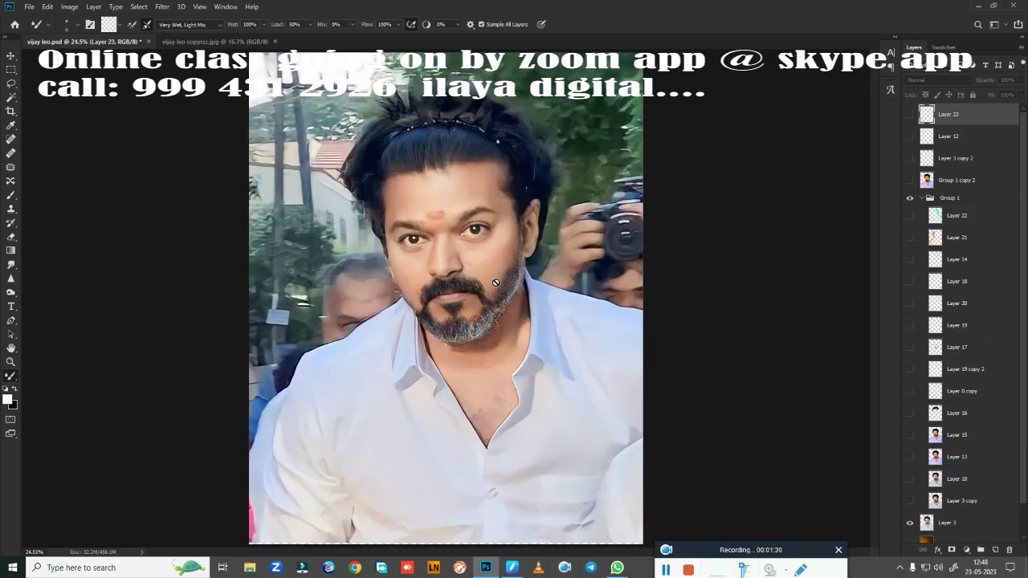
# Show the orange brushed backdrop layer and frame the whole face, briefly trying Layer 3 copy
pyautogui.click(911, 543)
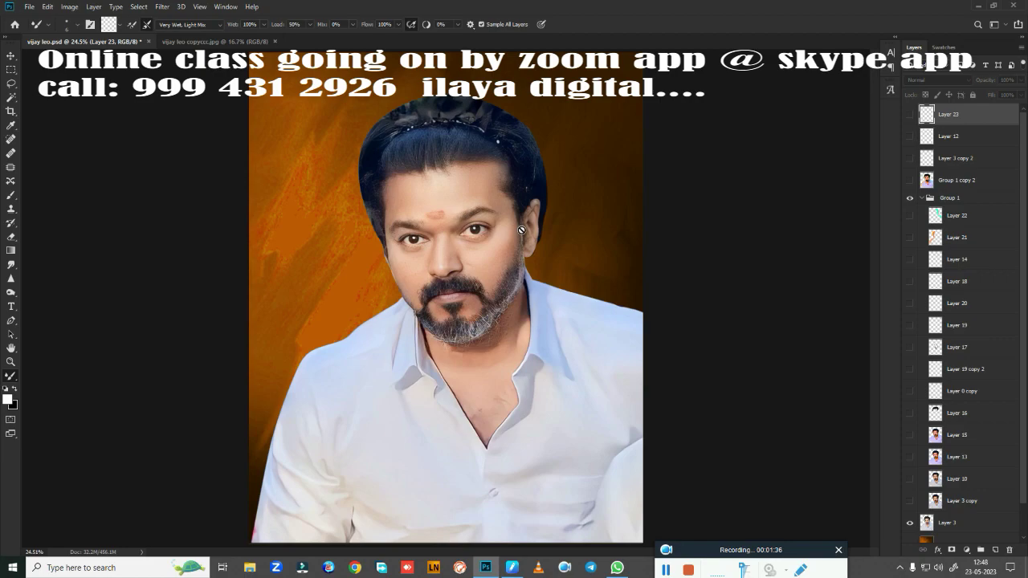
pyautogui.click(910, 502)
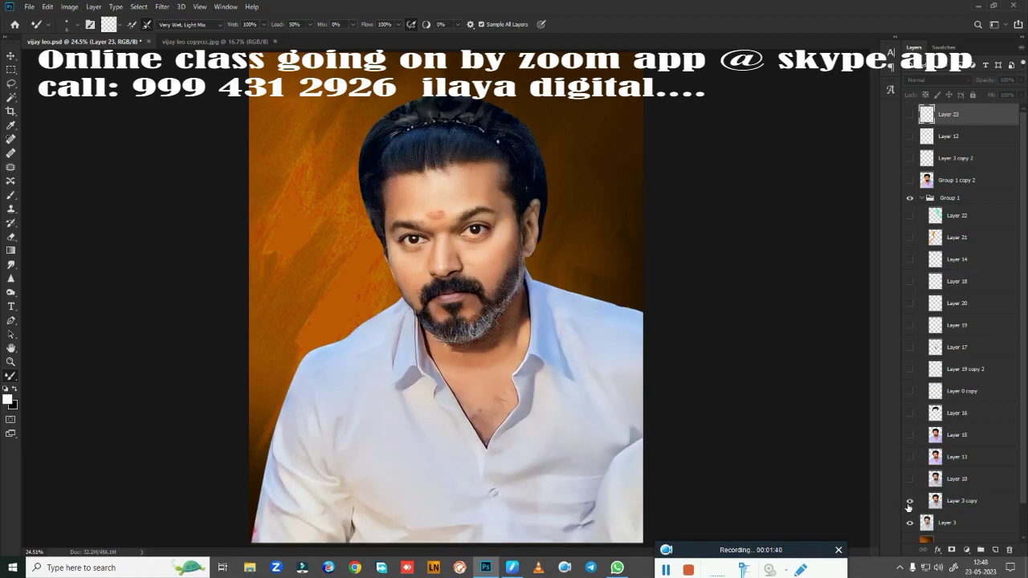
pyautogui.click(910, 502)
pyautogui.scroll(5, 505, 256)
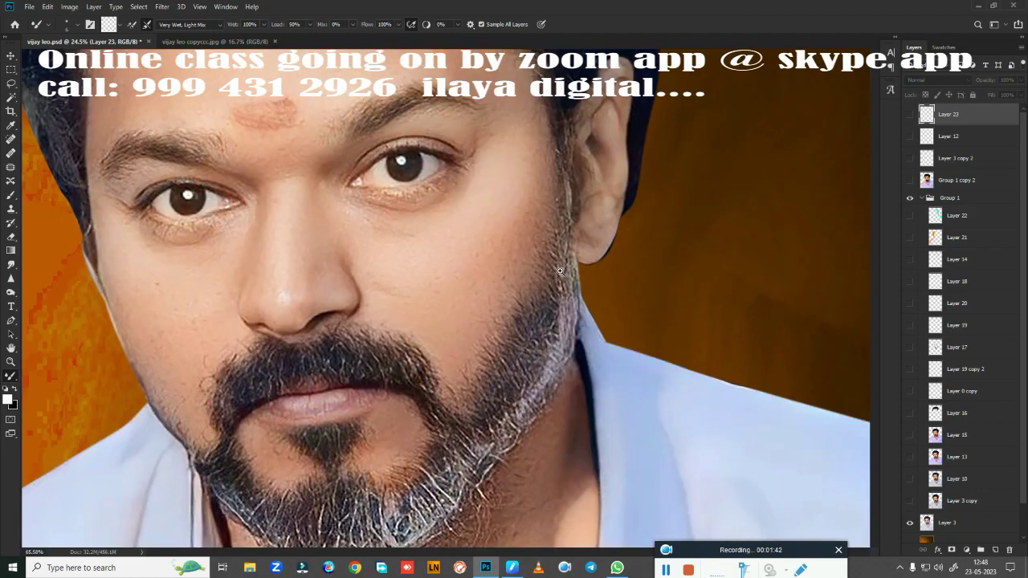
pyautogui.scroll(-3, 560, 272)
pyautogui.scroll(-2, 532, 264)
pyautogui.moveTo(533, 264); pyautogui.dragTo(549, 299)
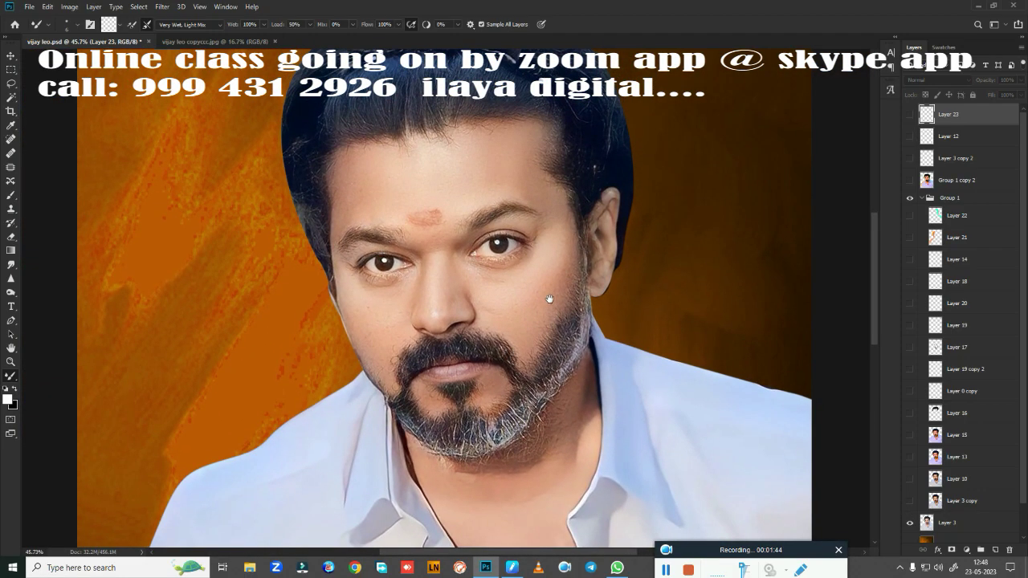
# Compare the portrait with Layer 3 and Layer 3 copy toggled, leaving Layer 3 copy visible
pyautogui.click(910, 502)
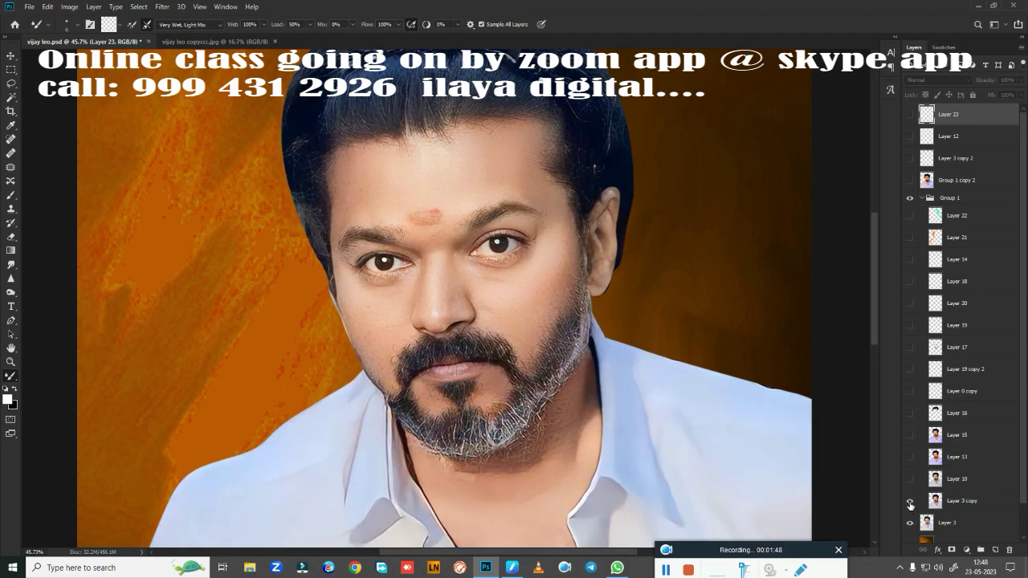
pyautogui.click(910, 503)
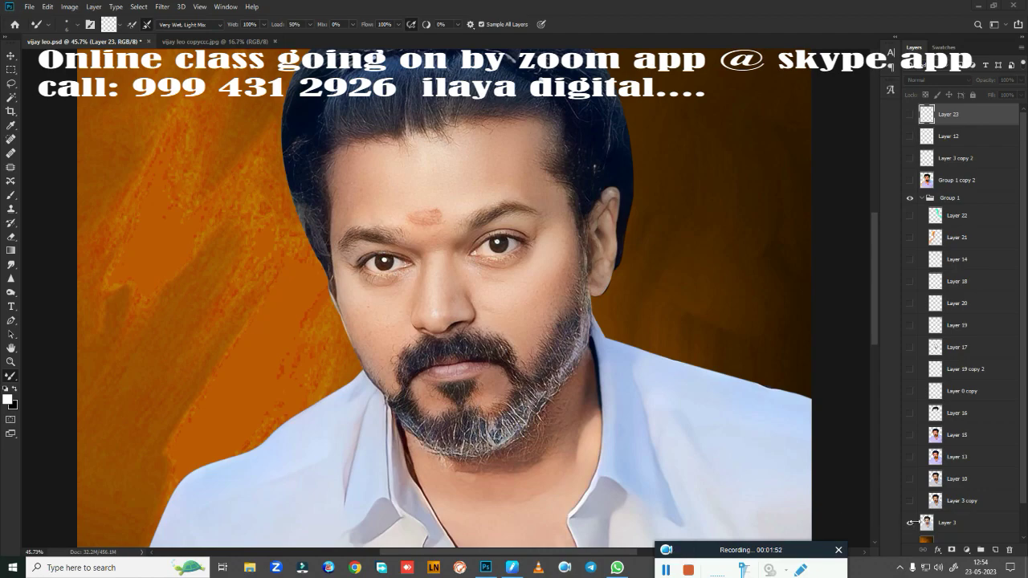
pyautogui.click(909, 523)
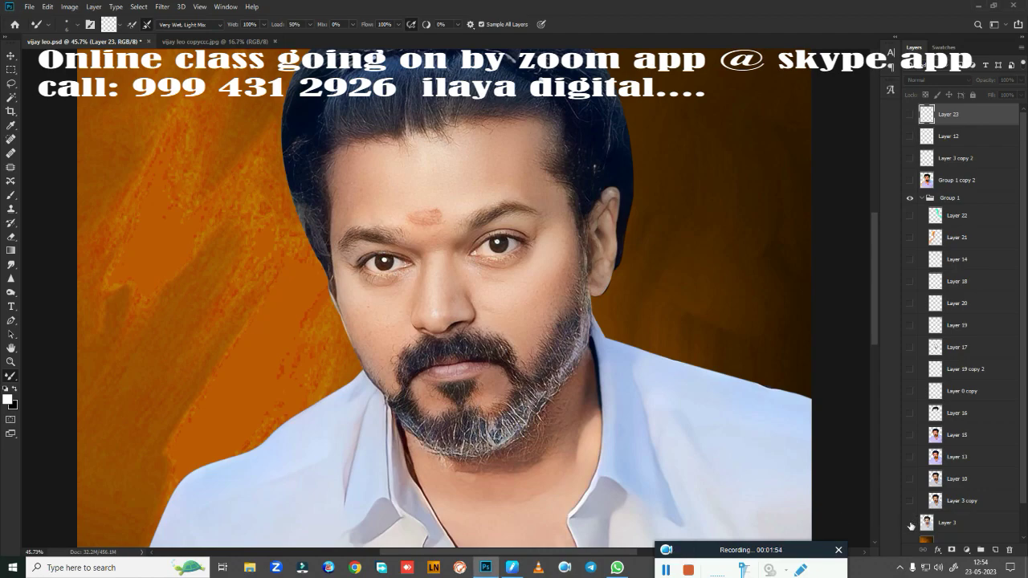
pyautogui.click(910, 523)
pyautogui.click(909, 522)
pyautogui.click(909, 501)
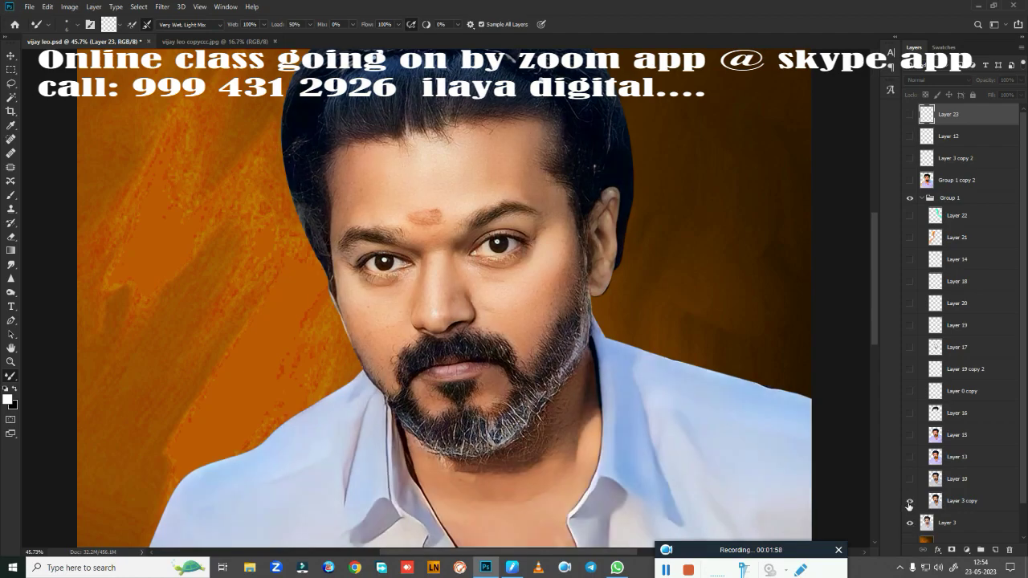
pyautogui.click(910, 502)
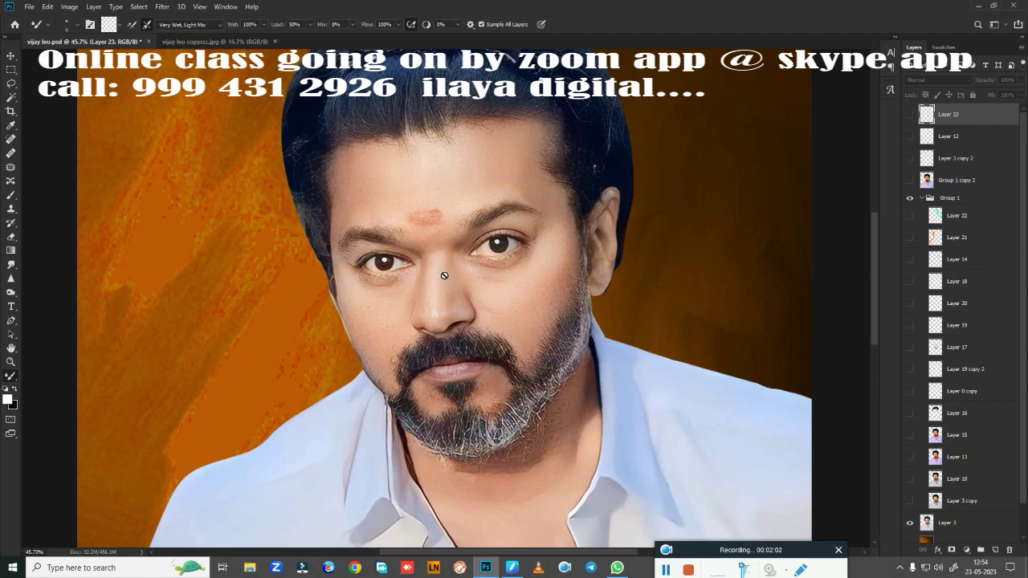
pyautogui.click(908, 502)
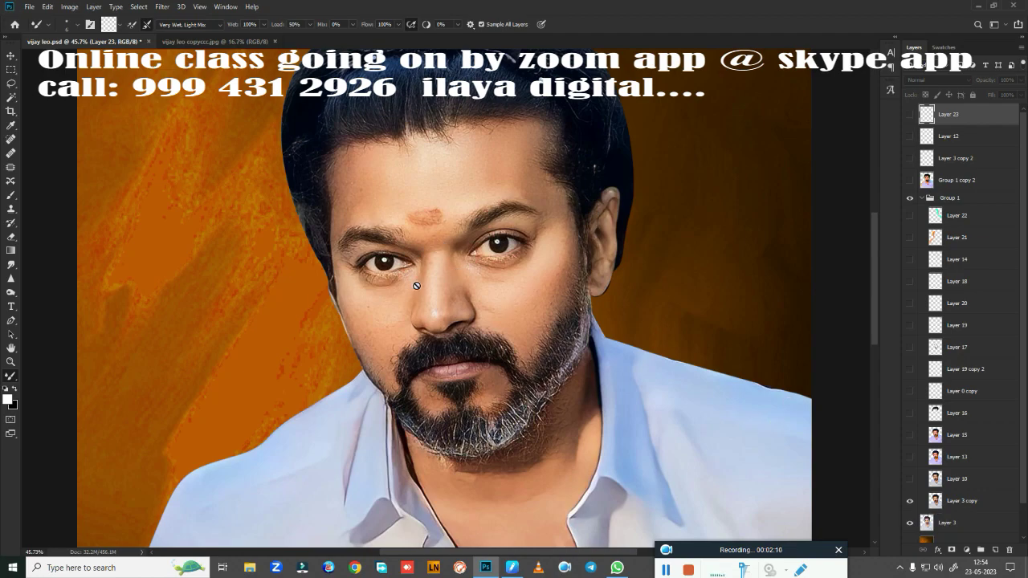
# Flip Layer 10 on and off to compare the red-tilak painted face with the photo, ending visible
pyautogui.click(909, 479)
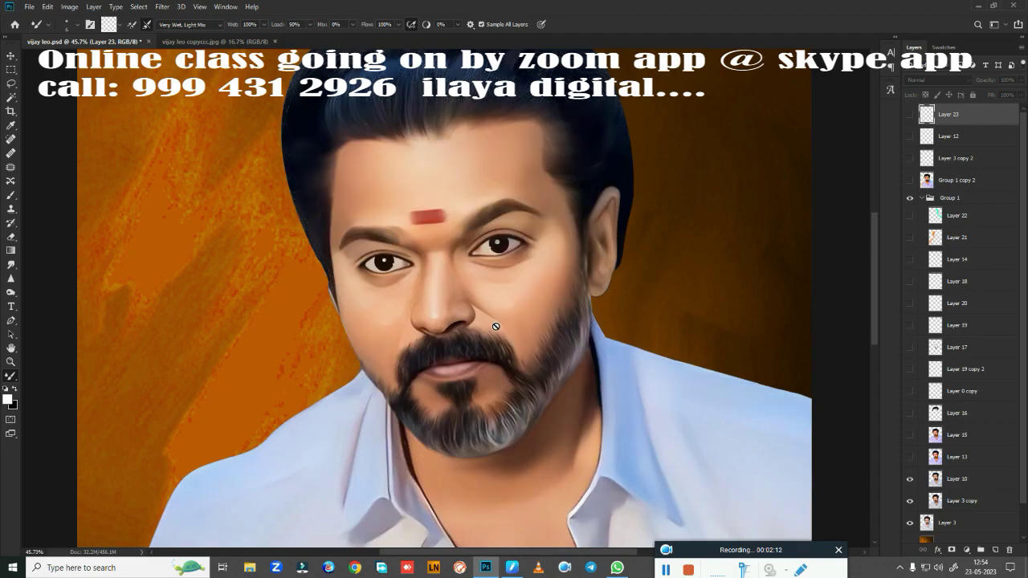
pyautogui.click(910, 480)
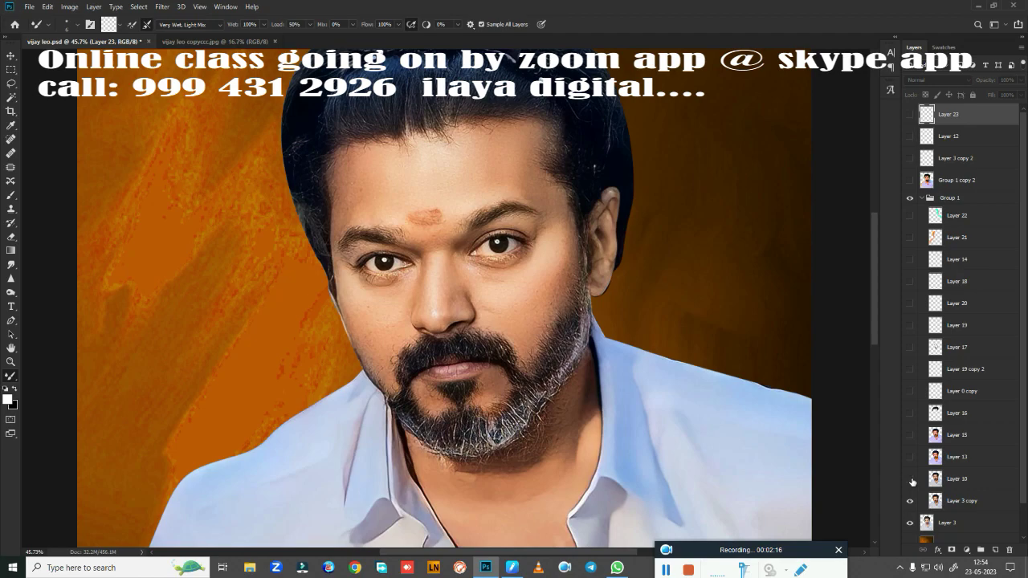
pyautogui.click(910, 480)
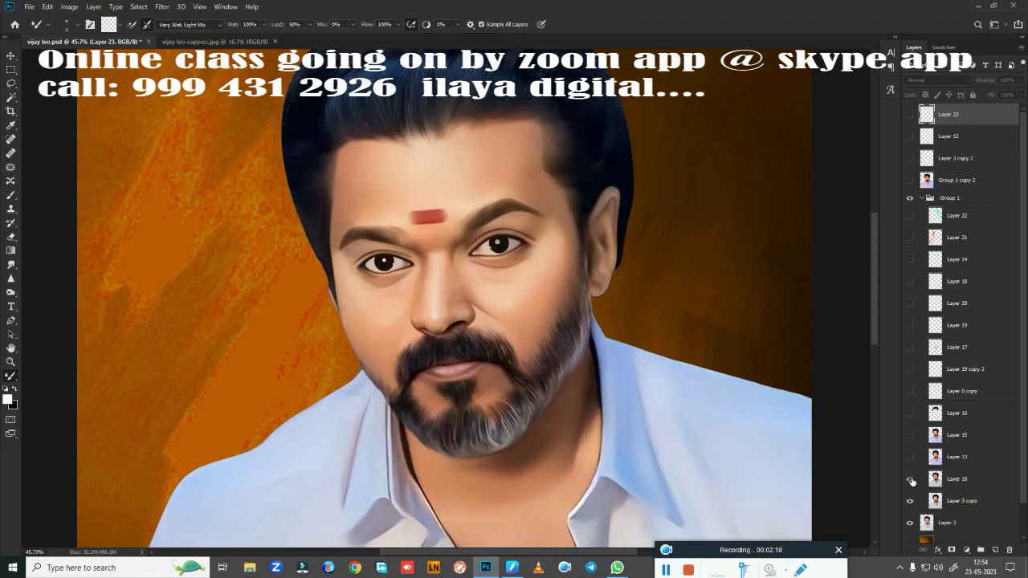
pyautogui.scroll(2, 694, 396)
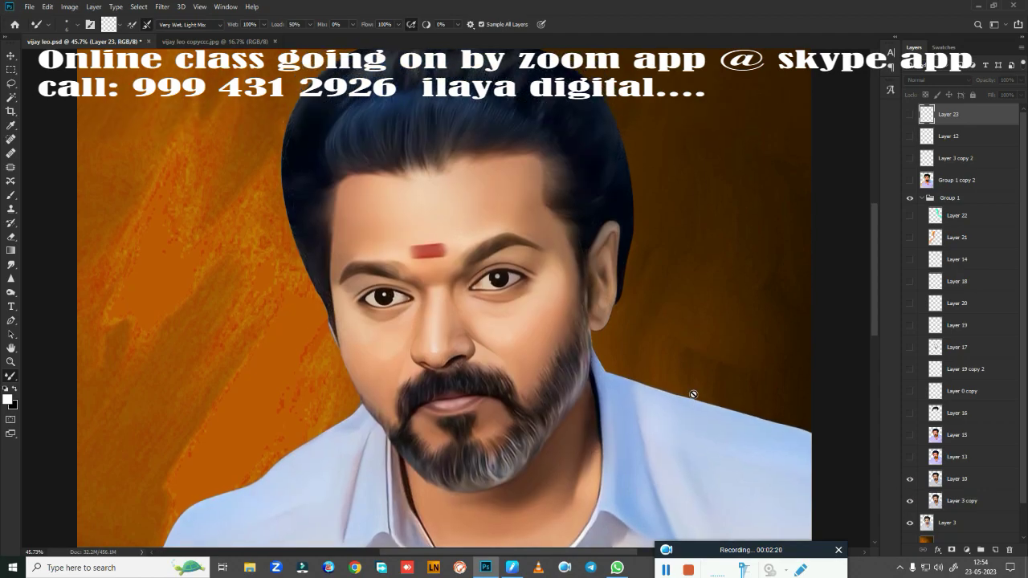
pyautogui.click(910, 479)
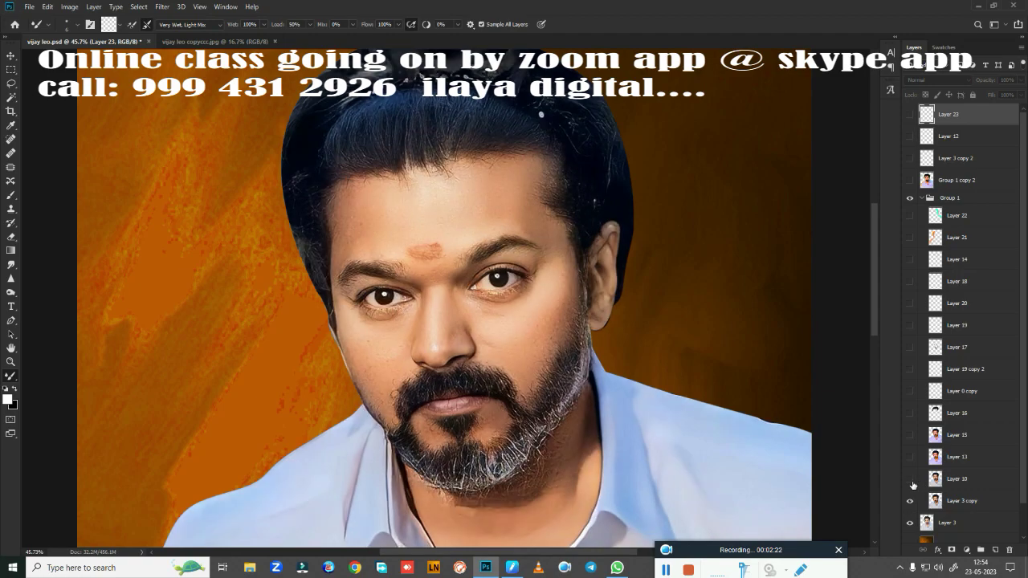
pyautogui.click(912, 481)
pyautogui.click(911, 480)
pyautogui.click(911, 479)
pyautogui.click(911, 480)
pyautogui.click(911, 480)
pyautogui.click(910, 481)
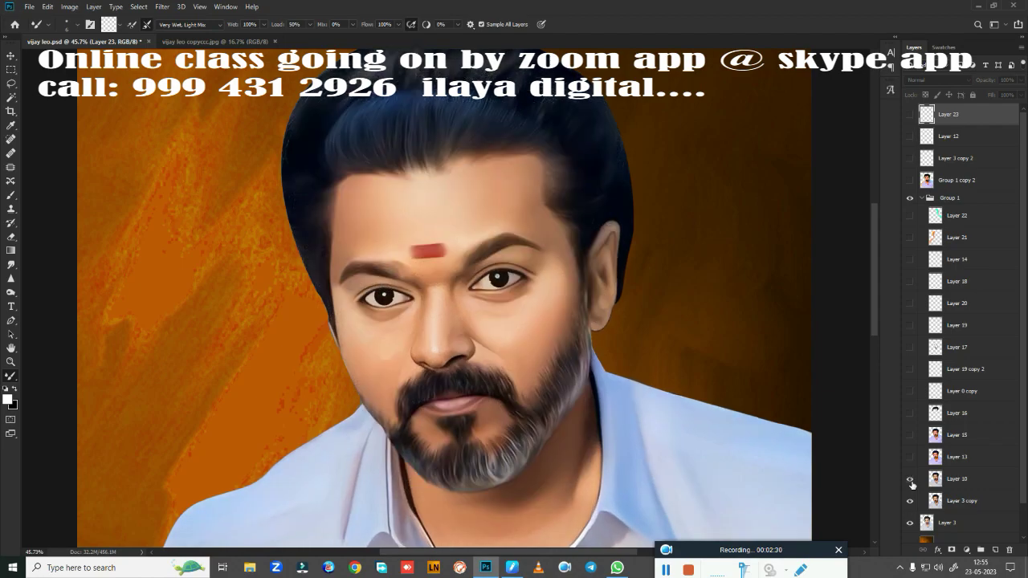
pyautogui.click(910, 480)
# Turn on Layers 13, 15, 16 and 0 copy for richer colours and black hair
pyautogui.click(909, 464)
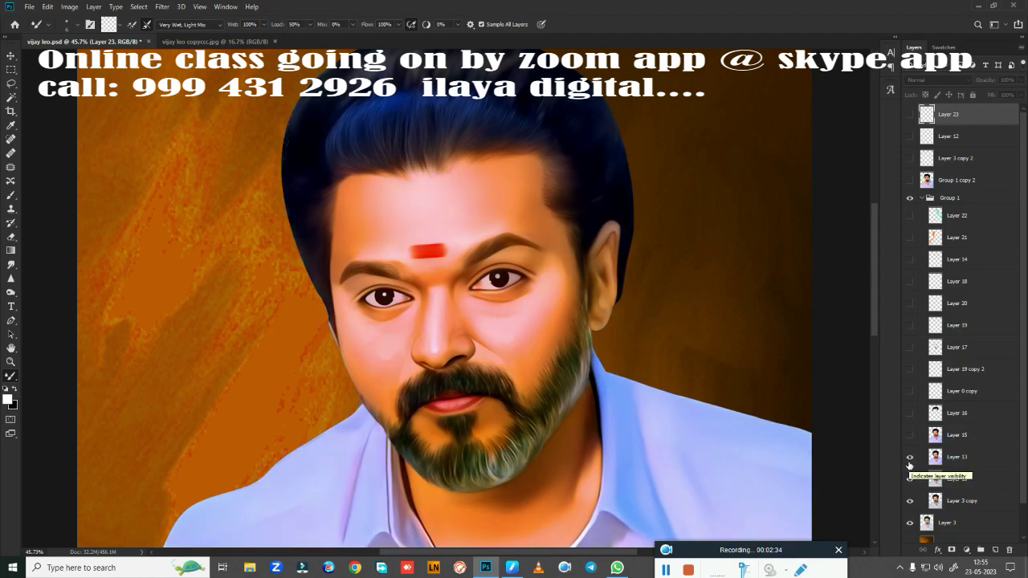
pyautogui.click(910, 439)
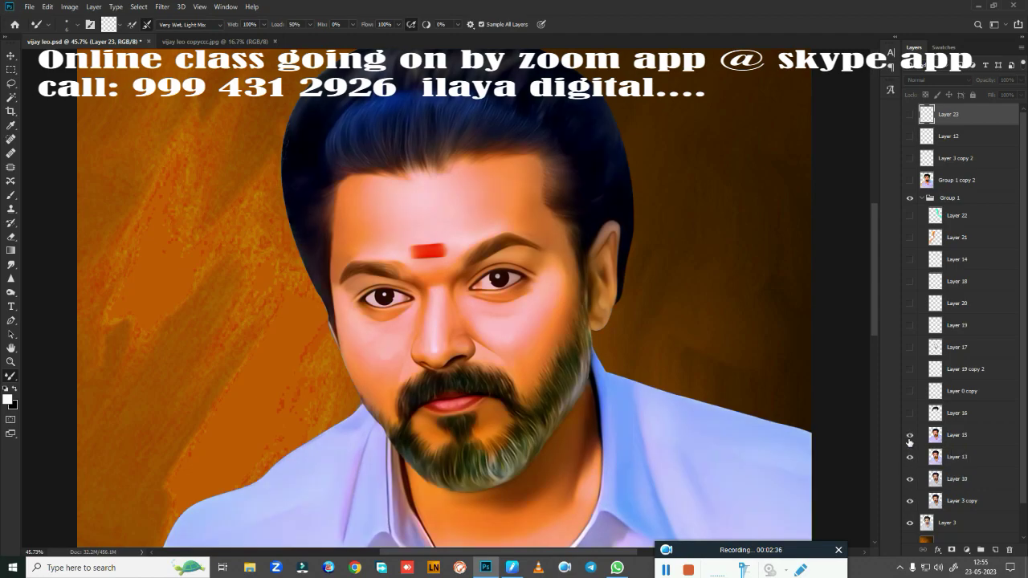
pyautogui.click(909, 413)
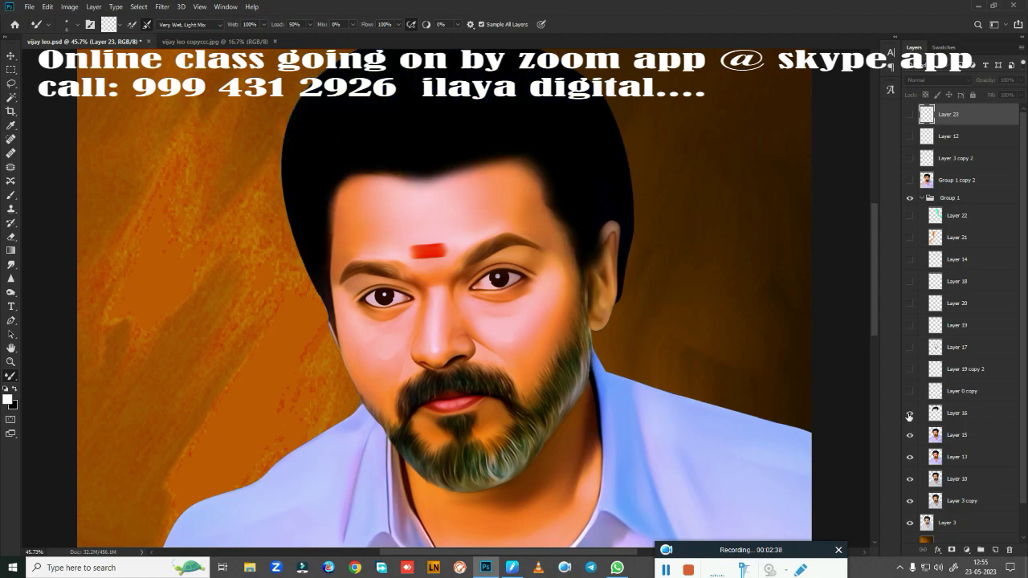
pyautogui.click(909, 415)
pyautogui.click(910, 393)
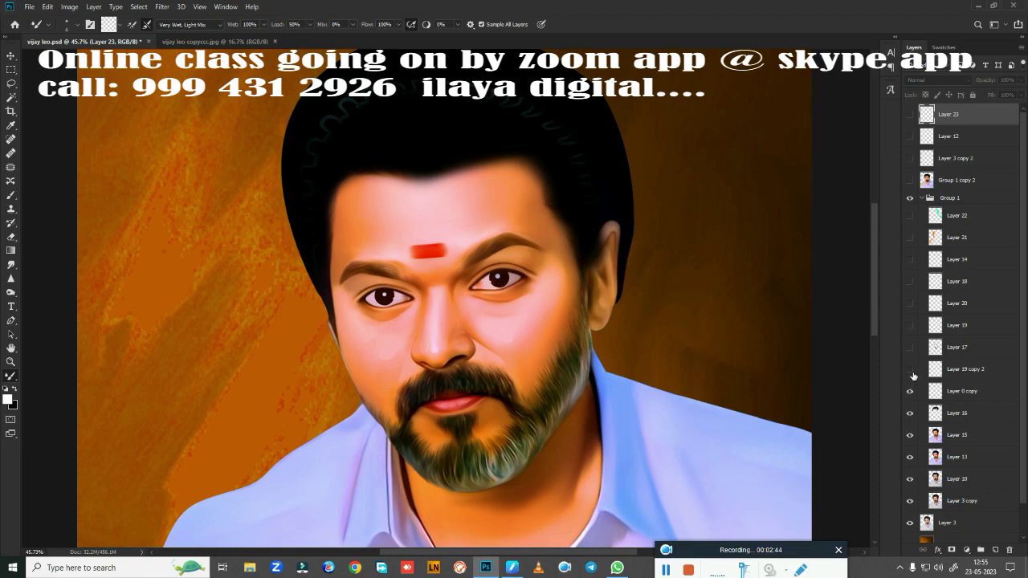
# Turn on Layers 19 copy 2, 17, 19, 20 and 18 for hair, beard and mustache detail
pyautogui.click(910, 370)
pyautogui.click(911, 349)
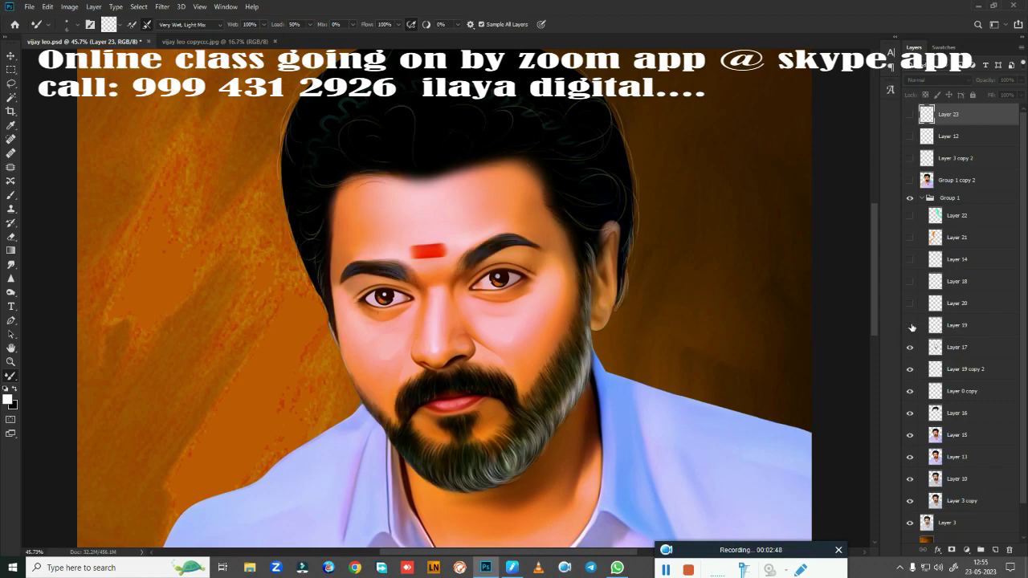
pyautogui.click(910, 326)
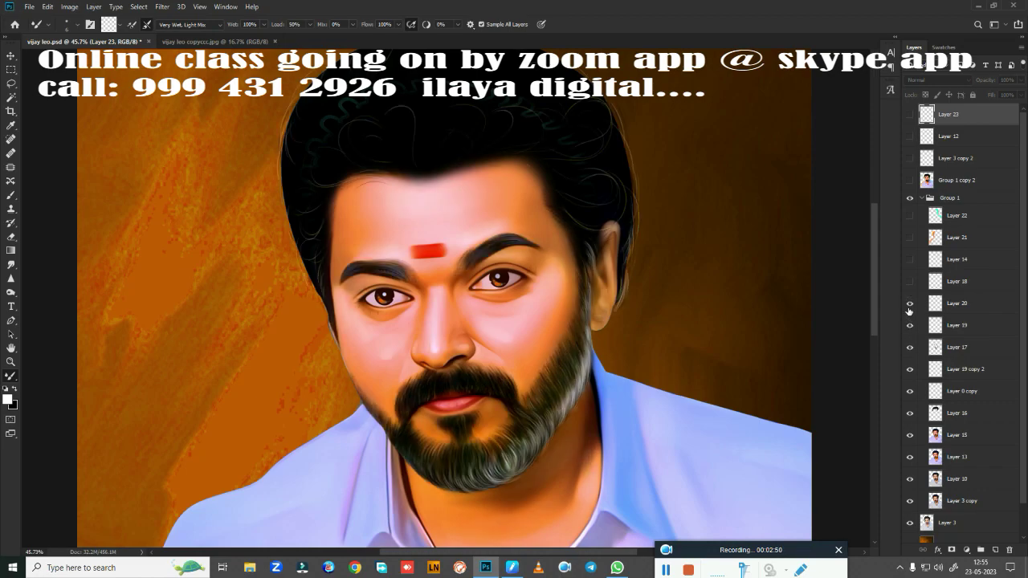
pyautogui.click(910, 304)
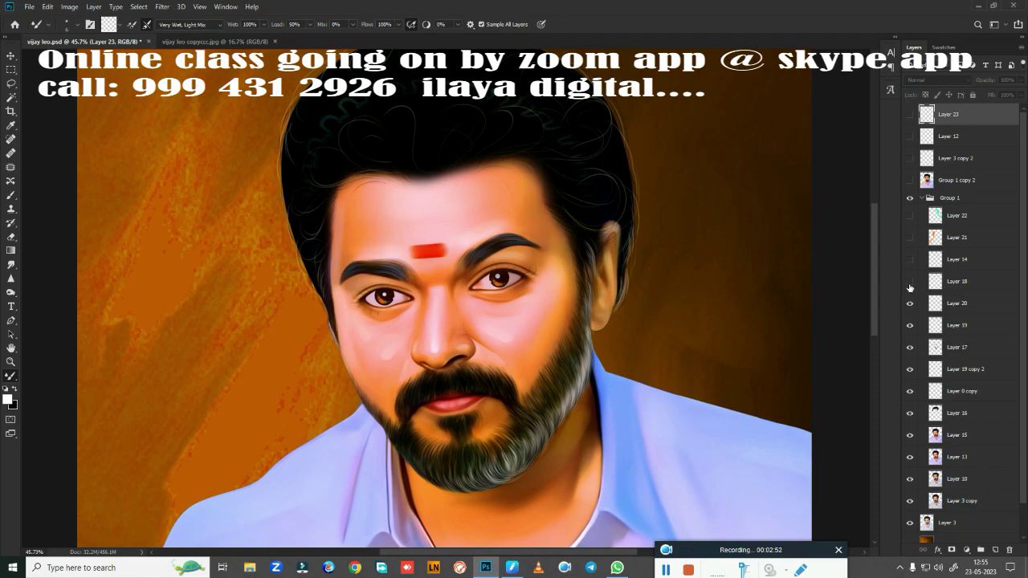
pyautogui.click(908, 281)
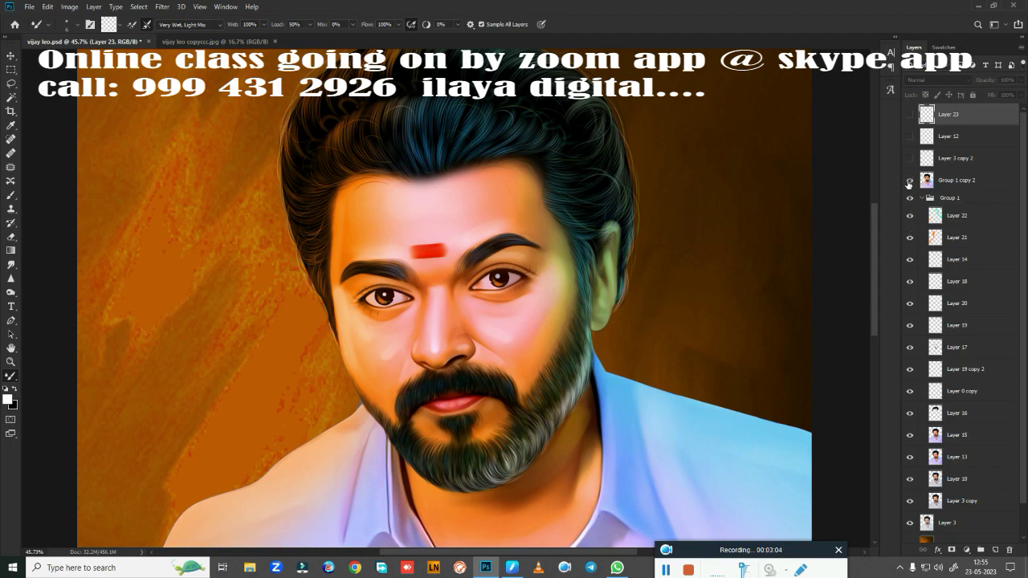
# Show Group 1 copy 2 and Layer 23's white frame, fitting the whole portrait on screen
pyautogui.click(911, 179)
pyautogui.click(910, 114)
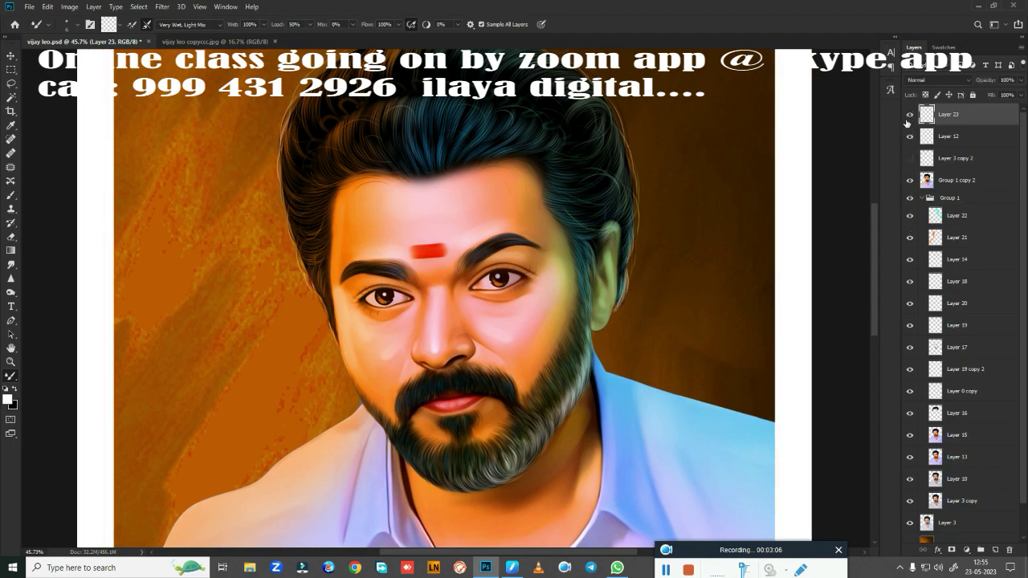
pyautogui.hotkey('ctrl', '0')
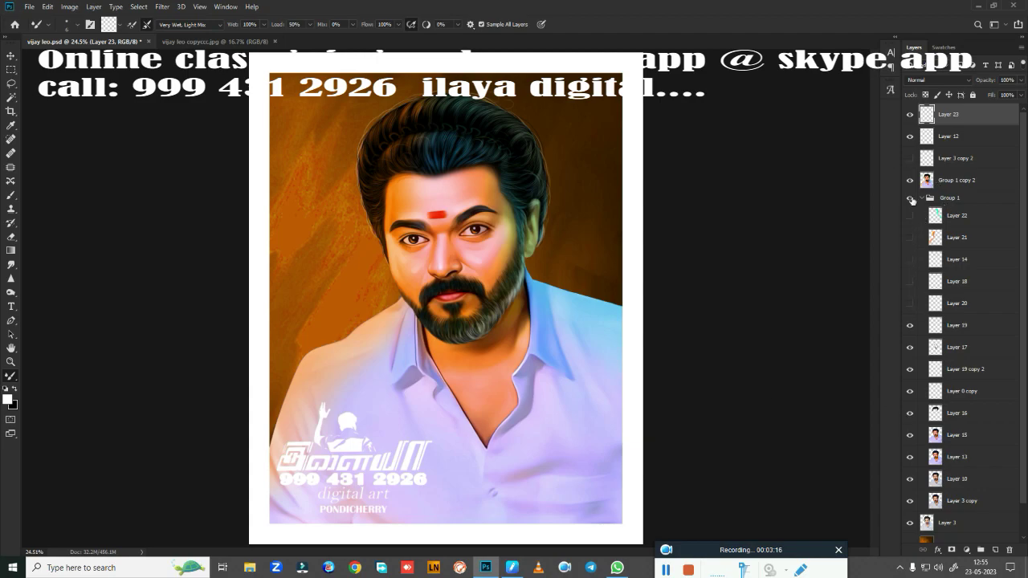
# Hide Group 1 copy 2, Layer 19 and Layer 17
pyautogui.click(910, 181)
pyautogui.click(908, 324)
pyautogui.click(910, 347)
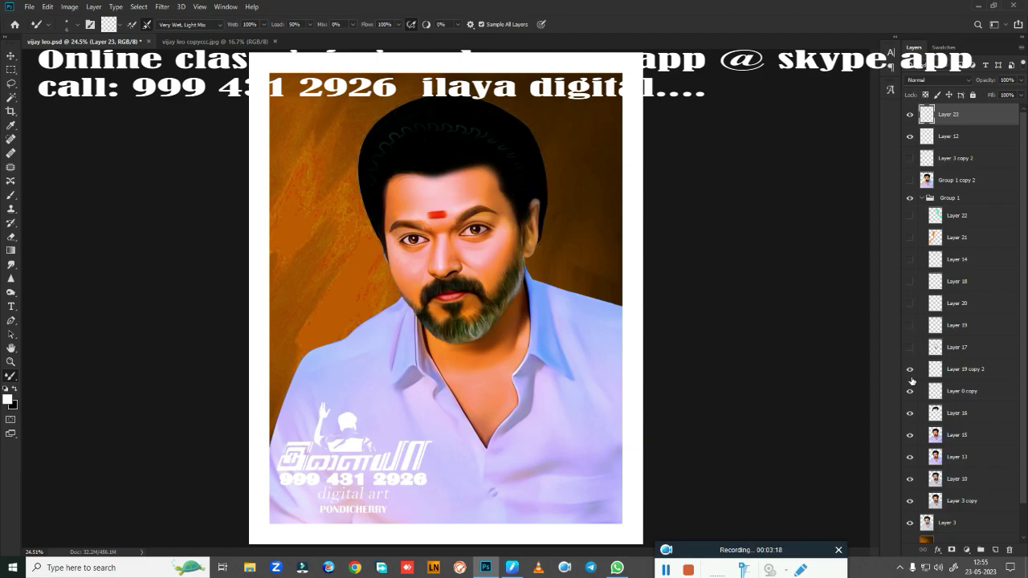
# Hide Layers 16, 13 and 10 to reveal the photo, and add Layer 24 above Layer 3 copy
pyautogui.click(910, 413)
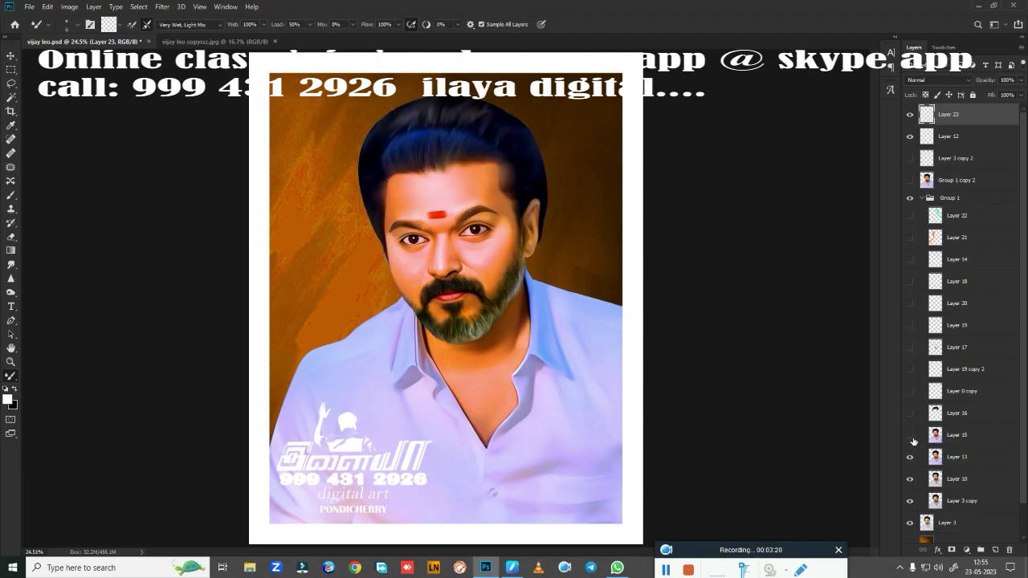
pyautogui.click(909, 457)
pyautogui.click(911, 480)
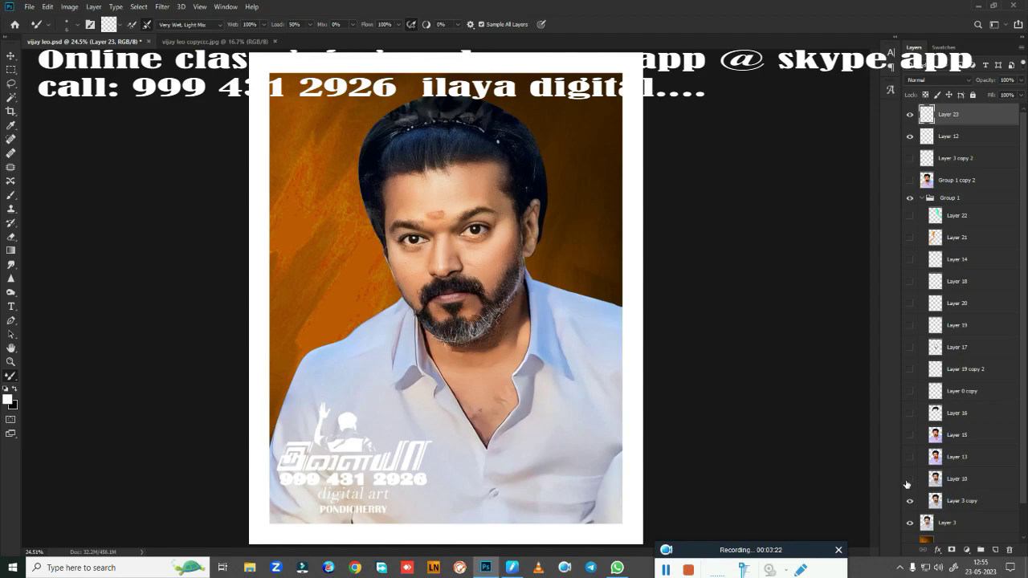
pyautogui.click(972, 506)
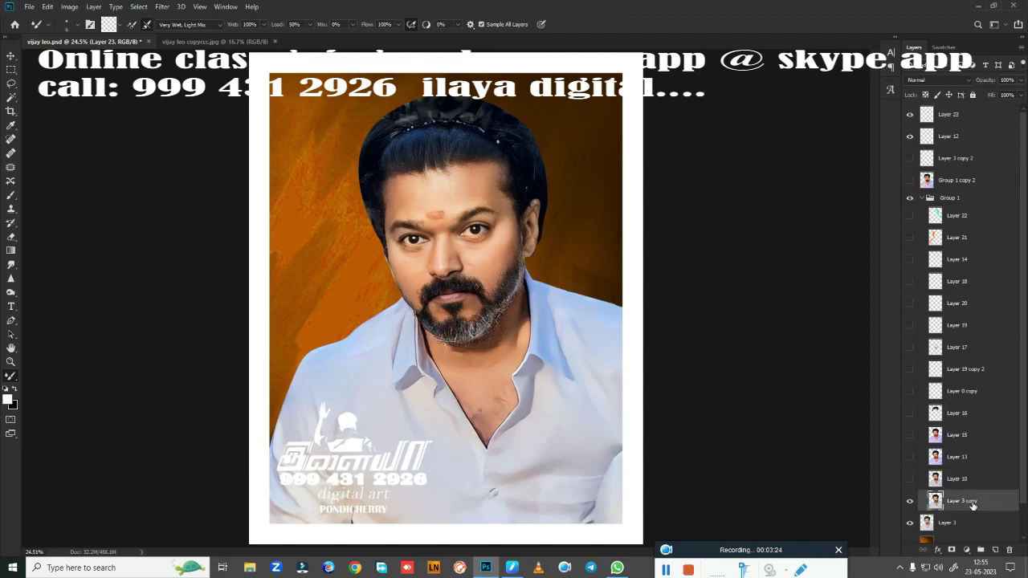
pyautogui.click(995, 550)
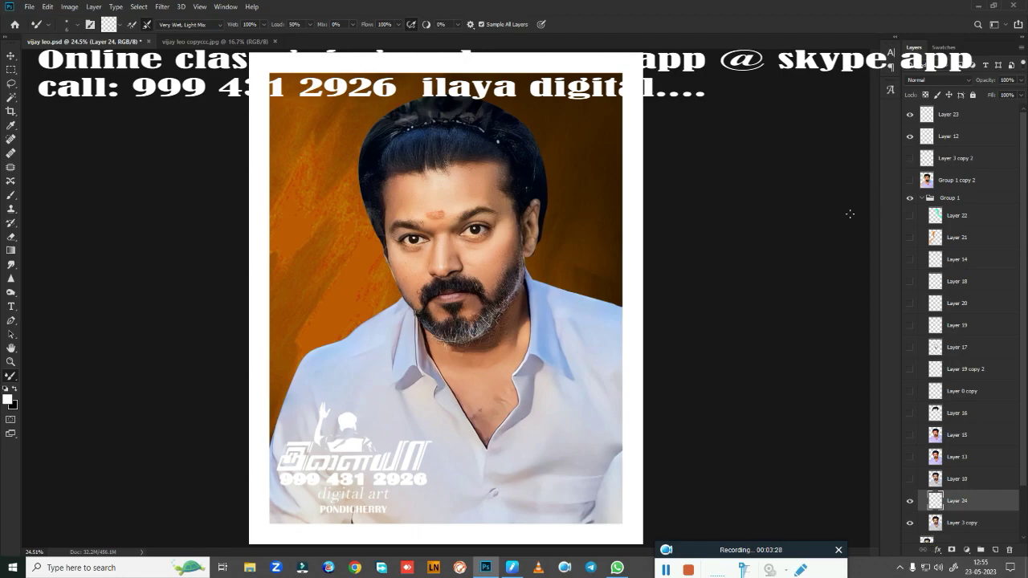
# Zoom in on the nose and smudge the nose-tip highlight and the skin on its right side
pyautogui.scroll(3, 462, 282)
pyautogui.scroll(2, 450, 273)
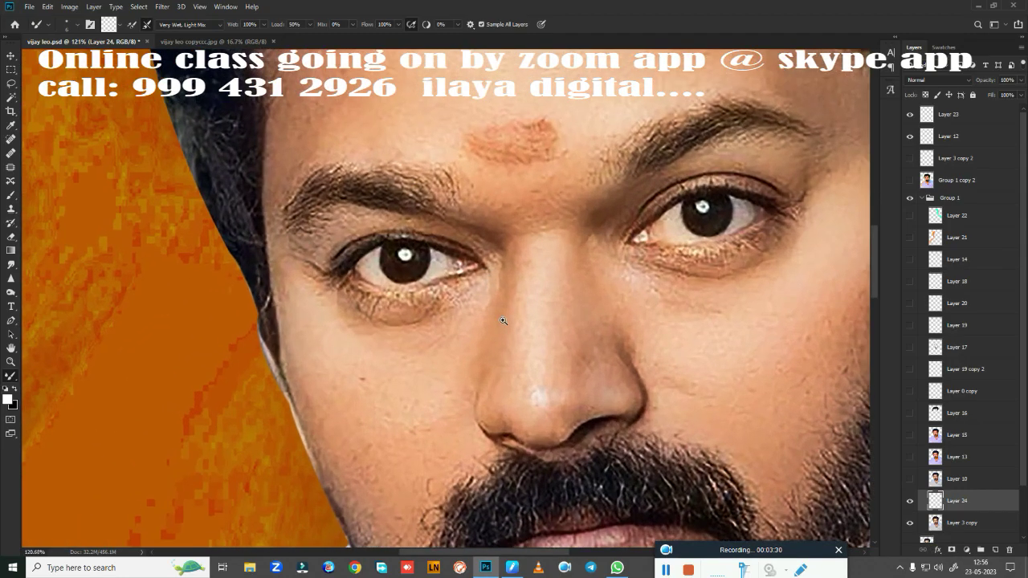
pyautogui.scroll(1, 418, 257)
pyautogui.scroll(1, 405, 241)
pyautogui.scroll(1, 421, 297)
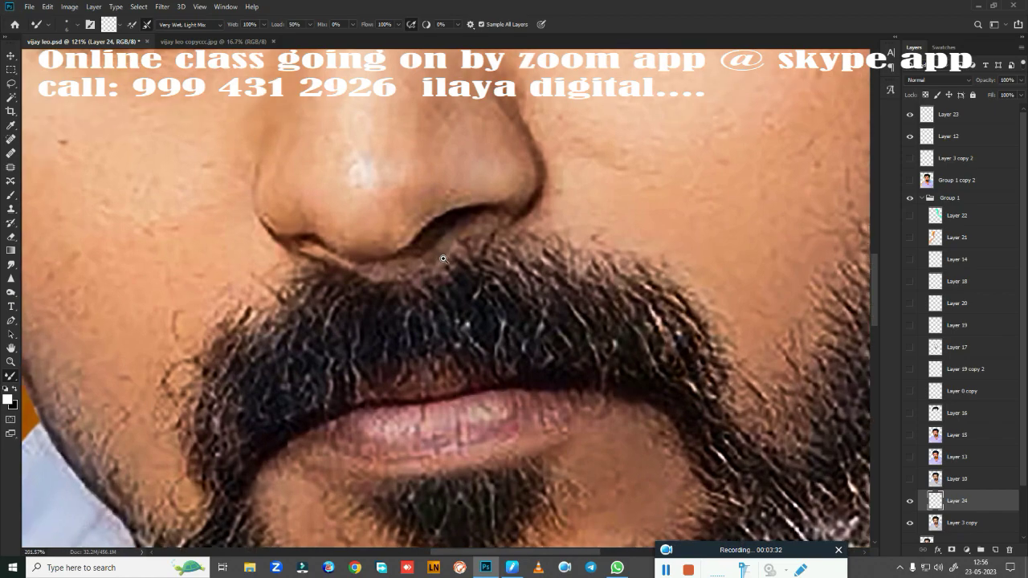
pyautogui.scroll(1, 433, 329)
pyautogui.scroll(1, 449, 359)
pyautogui.scroll(1, 449, 359)
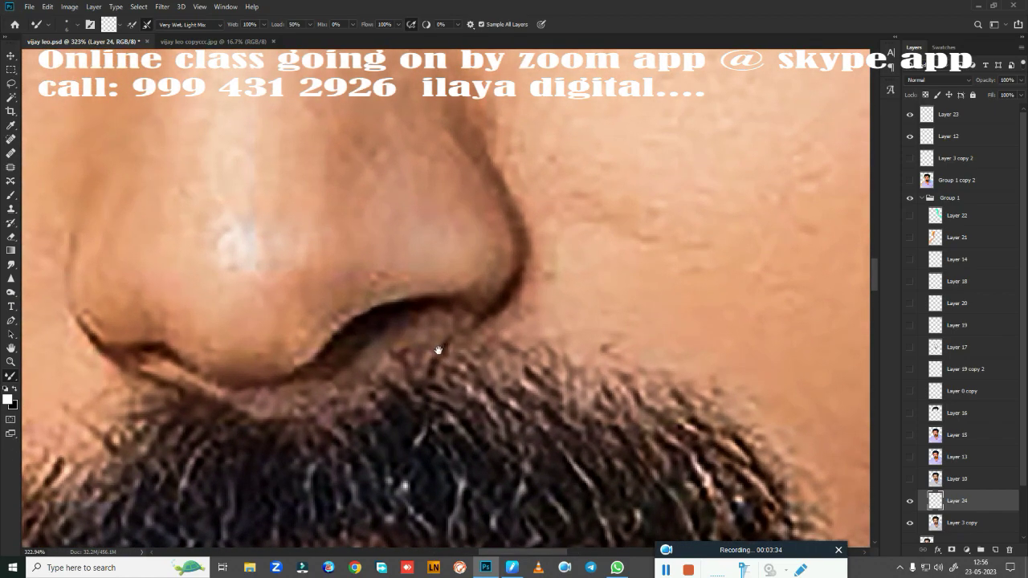
pyautogui.scroll(-1, 462, 365)
pyautogui.scroll(-1, 476, 372)
pyautogui.scroll(1, 476, 372)
pyautogui.press('r')
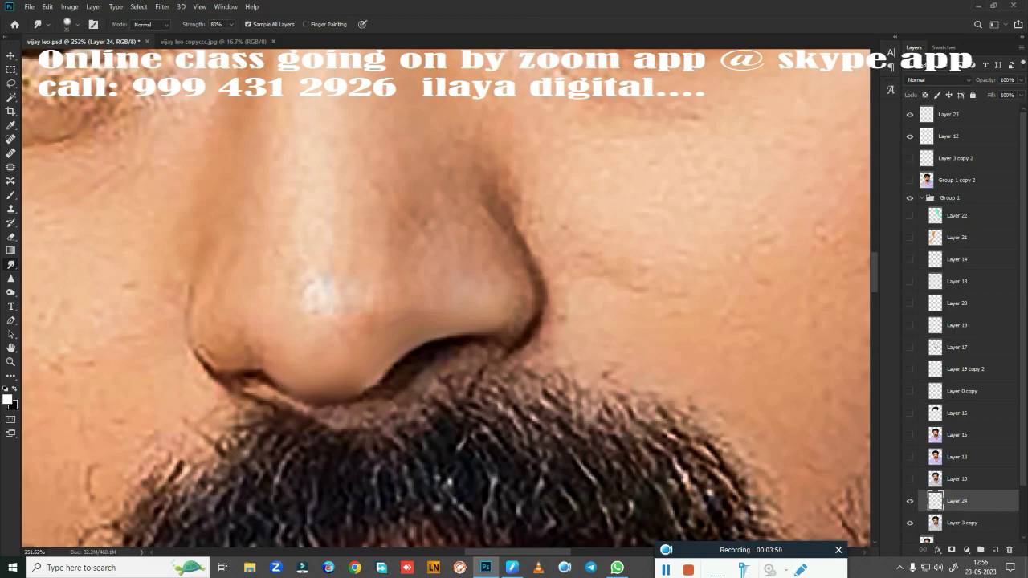
pyautogui.moveTo(319, 298); pyautogui.dragTo(323, 291)
pyautogui.moveTo(454, 256)
pyautogui.mouseDown()
pyautogui.moveTo(488, 237)
pyautogui.moveTo(509, 303)
pyautogui.moveTo(514, 296)
pyautogui.moveTo(485, 316)
pyautogui.moveTo(502, 337)
pyautogui.moveTo(524, 326)
pyautogui.moveTo(507, 323)
pyautogui.mouseUp()
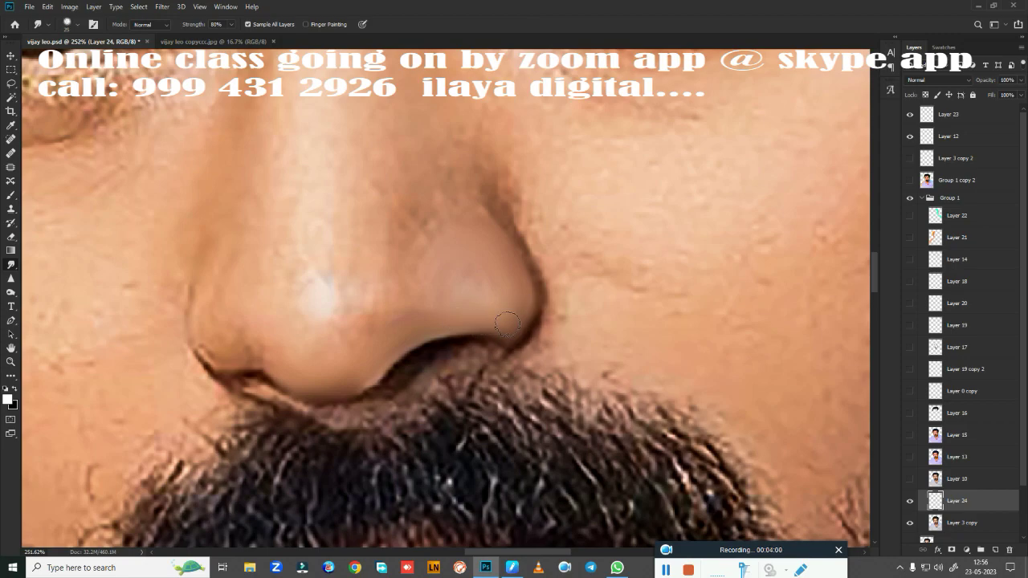
pyautogui.moveTo(475, 287); pyautogui.dragTo(457, 289)
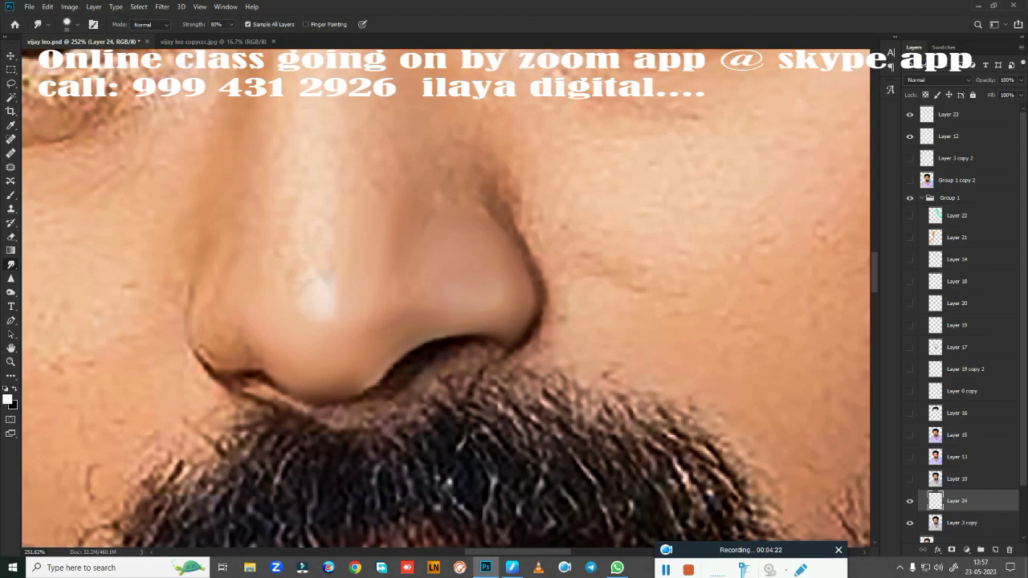
# At a 40 px smudge brush, smooth the right nostril wing, nose tip and left nose-wing edges
pyautogui.press(']')
pyautogui.press(']')
pyautogui.press('[')
pyautogui.moveTo(463, 284); pyautogui.dragTo(447, 280)
pyautogui.moveTo(314, 304); pyautogui.dragTo(314, 298)
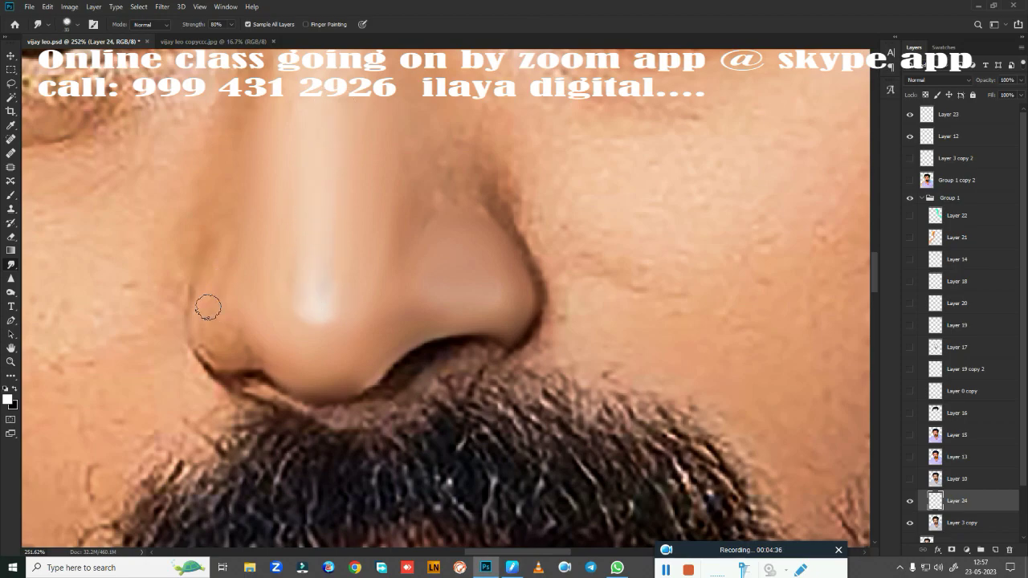
pyautogui.moveTo(203, 321); pyautogui.dragTo(213, 289)
pyautogui.moveTo(214, 348)
pyautogui.mouseDown()
pyautogui.moveTo(238, 362)
pyautogui.moveTo(218, 349)
pyautogui.moveTo(203, 314)
pyautogui.moveTo(230, 348)
pyautogui.moveTo(271, 356)
pyautogui.mouseUp()
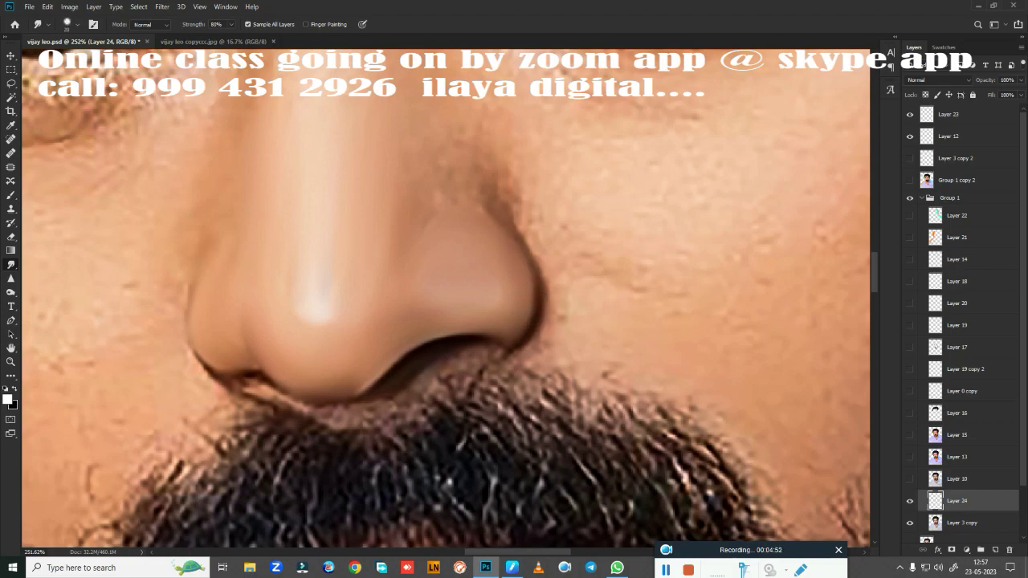
# Blend the upper nose edge and under-nostril shadow, then smooth the nostril crease with a ~20 px brush
pyautogui.moveTo(481, 203); pyautogui.dragTo(443, 201)
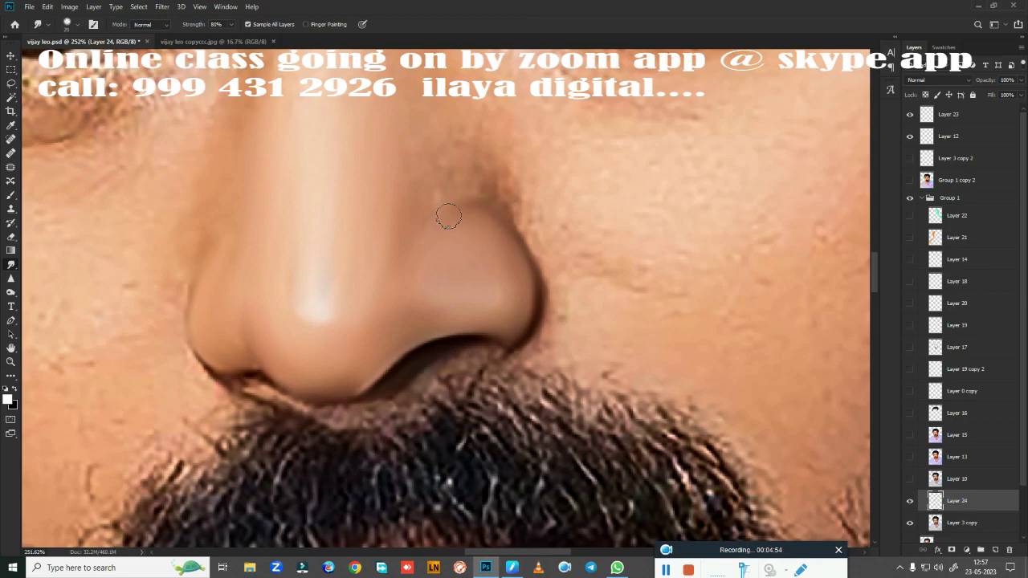
pyautogui.moveTo(422, 380); pyautogui.dragTo(477, 356)
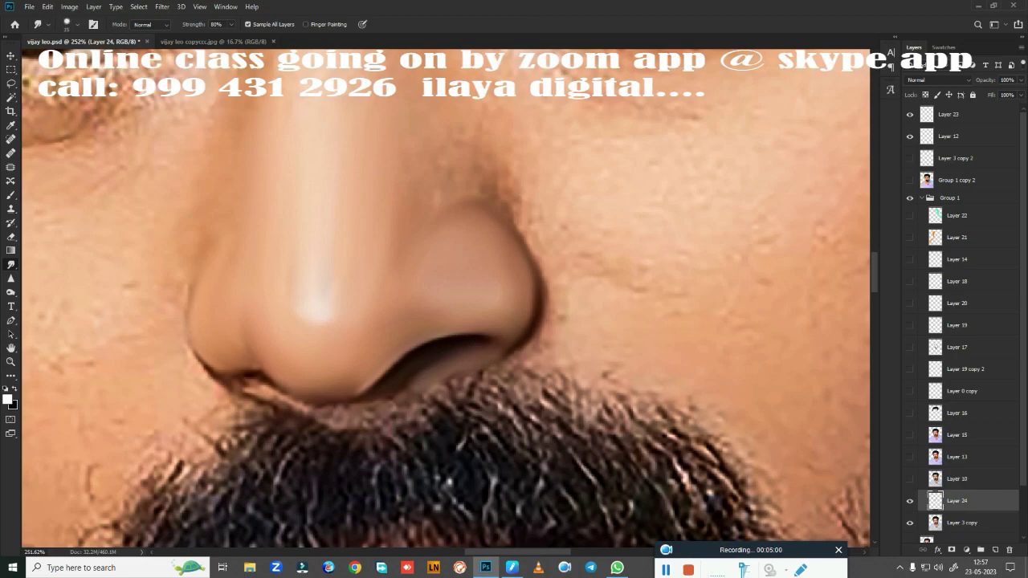
pyautogui.press('[')
pyautogui.press(']')
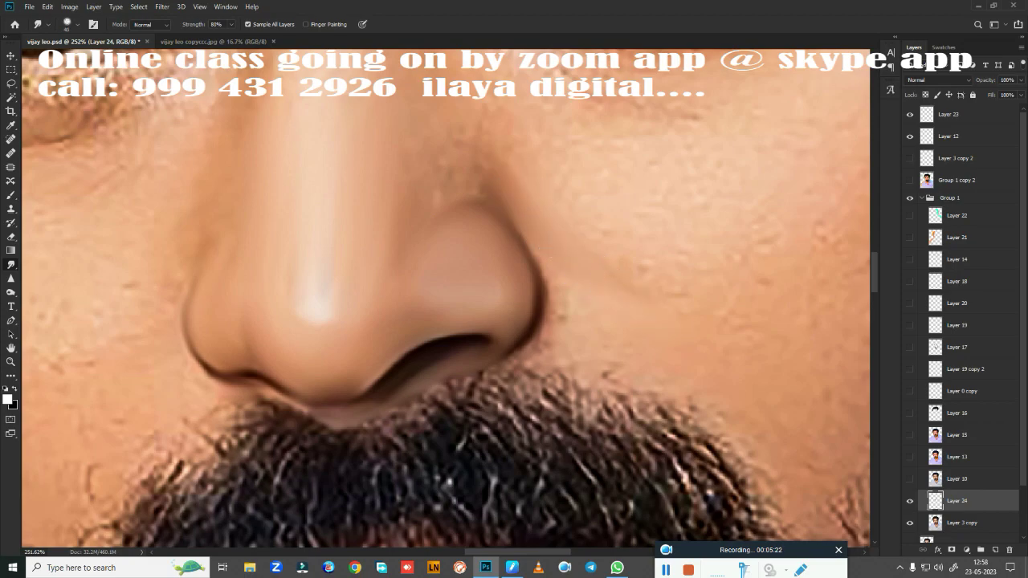
pyautogui.moveTo(567, 312); pyautogui.dragTo(576, 344)
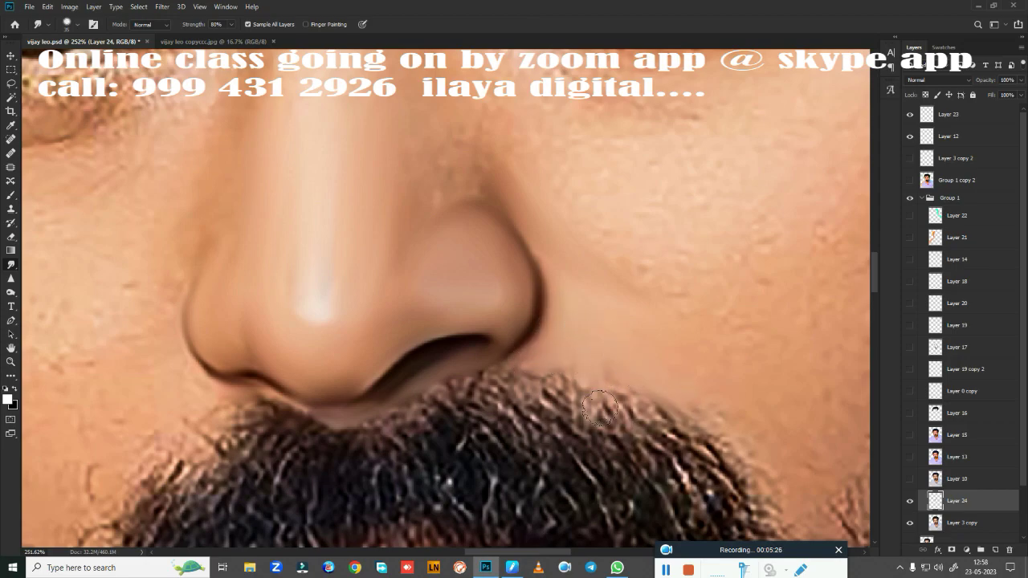
pyautogui.scroll(-5, 498, 411)
pyautogui.scroll(2, 535, 316)
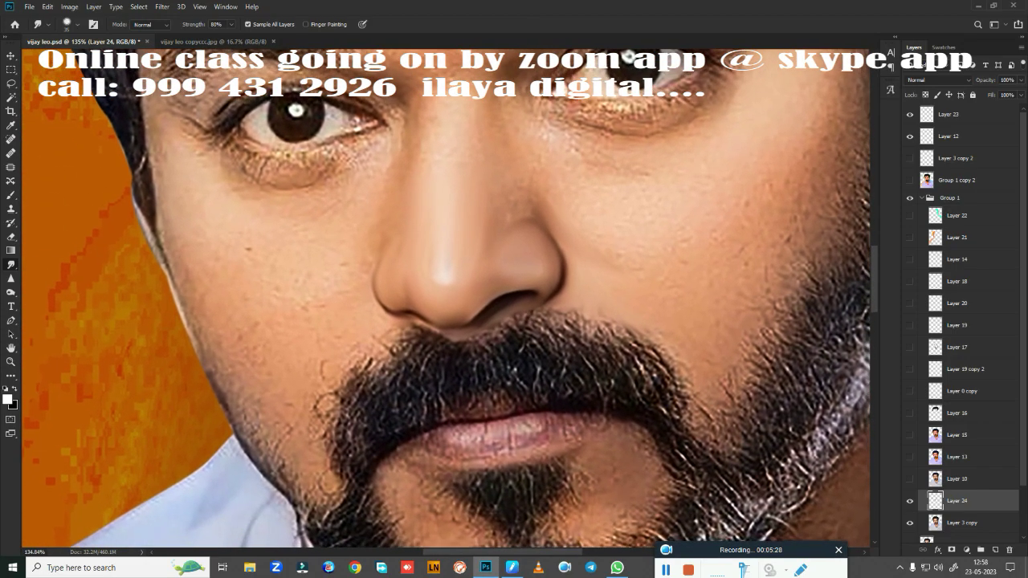
pyautogui.click(910, 501)
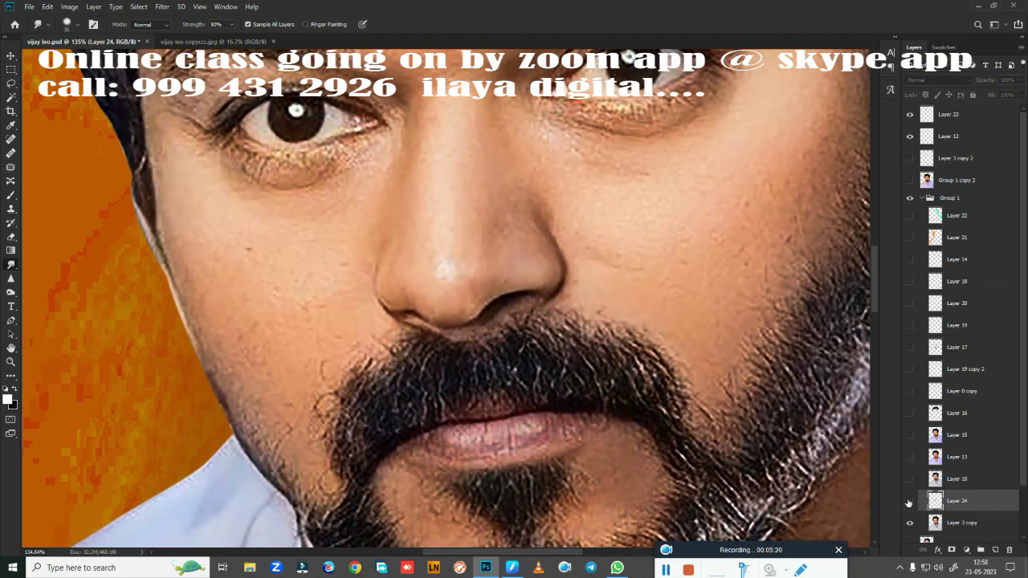
pyautogui.click(909, 501)
pyautogui.click(909, 523)
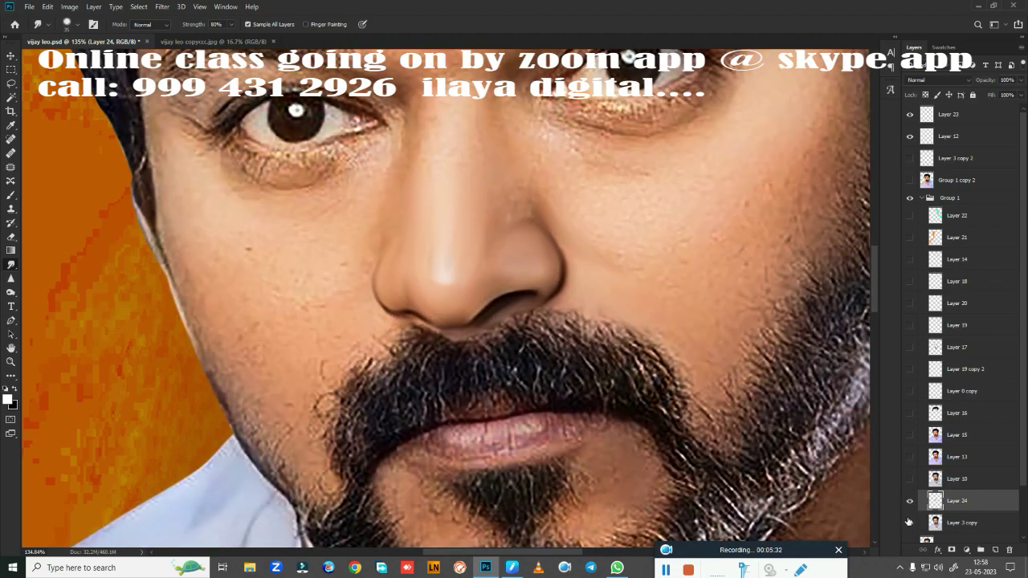
pyautogui.click(909, 501)
pyautogui.click(910, 501)
pyautogui.scroll(5, 554, 313)
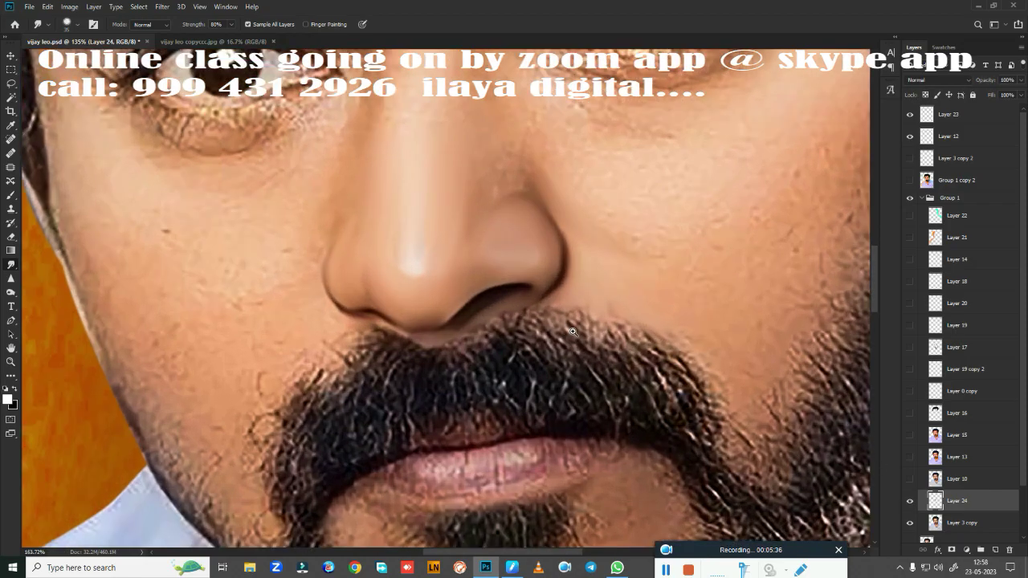
# Smudge the top of the nose bridge and the skin between the brows smooth on Layer 24
pyautogui.moveTo(592, 316)
pyautogui.mouseDown()
pyautogui.moveTo(438, 533)
pyautogui.moveTo(672, 452)
pyautogui.mouseUp()
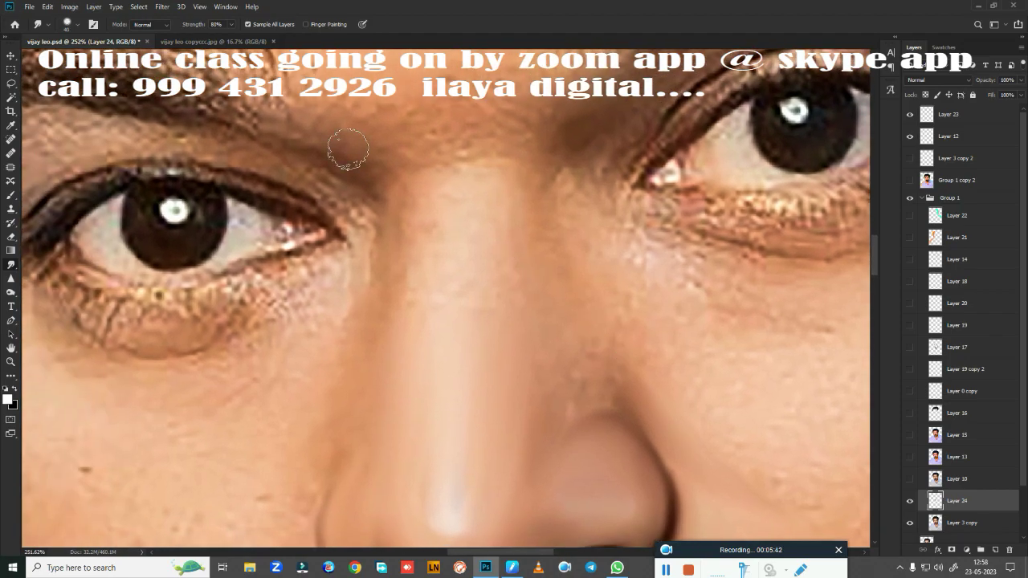
pyautogui.moveTo(425, 143)
pyautogui.mouseDown()
pyautogui.moveTo(528, 137)
pyautogui.moveTo(549, 122)
pyautogui.mouseUp()
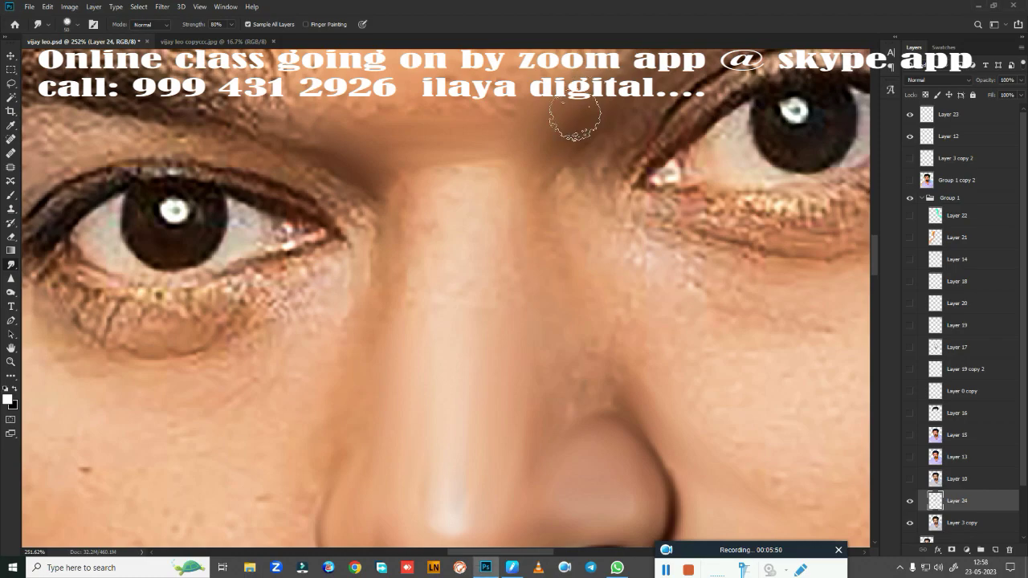
pyautogui.moveTo(436, 142)
pyautogui.mouseDown()
pyautogui.moveTo(390, 80)
pyautogui.moveTo(449, 119)
pyautogui.mouseUp()
pyautogui.moveTo(484, 128)
pyautogui.mouseDown()
pyautogui.moveTo(502, 135)
pyautogui.moveTo(448, 131)
pyautogui.moveTo(507, 138)
pyautogui.moveTo(558, 122)
pyautogui.mouseUp()
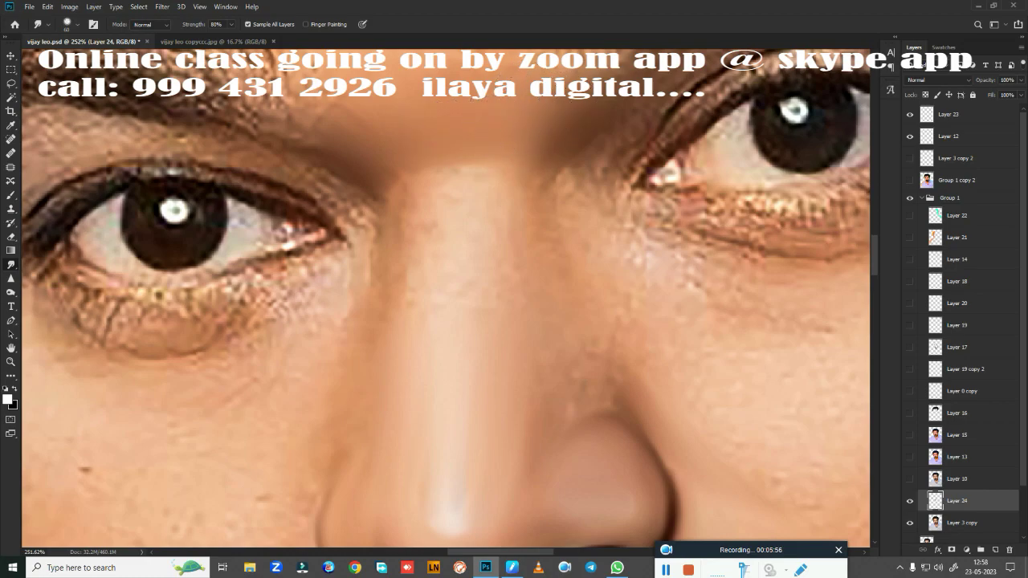
pyautogui.moveTo(386, 161); pyautogui.dragTo(325, 134)
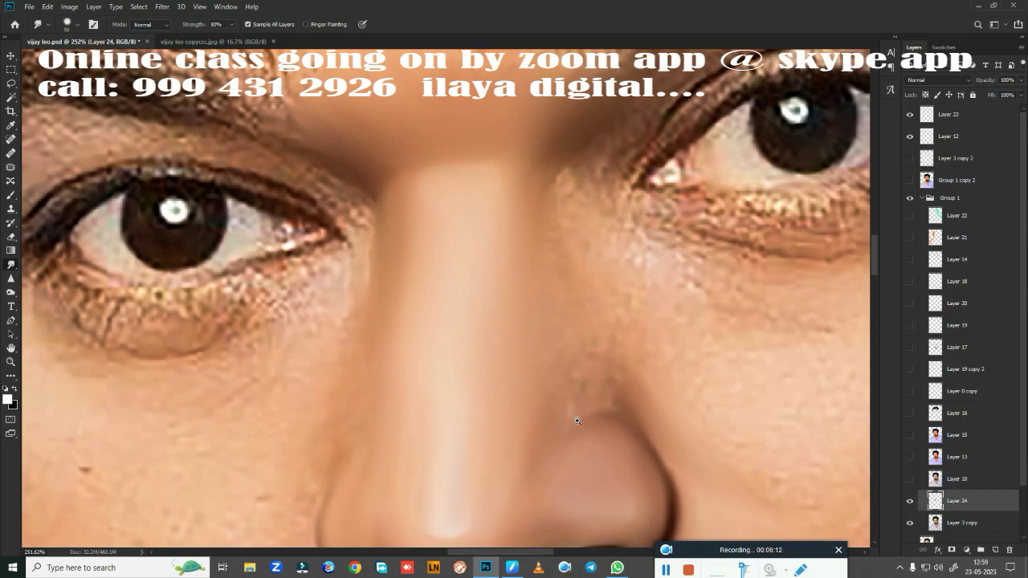
pyautogui.moveTo(577, 421)
pyautogui.mouseDown()
pyautogui.moveTo(484, 305)
pyautogui.moveTo(514, 246)
pyautogui.moveTo(553, 238)
pyautogui.moveTo(416, 402)
pyautogui.mouseUp()
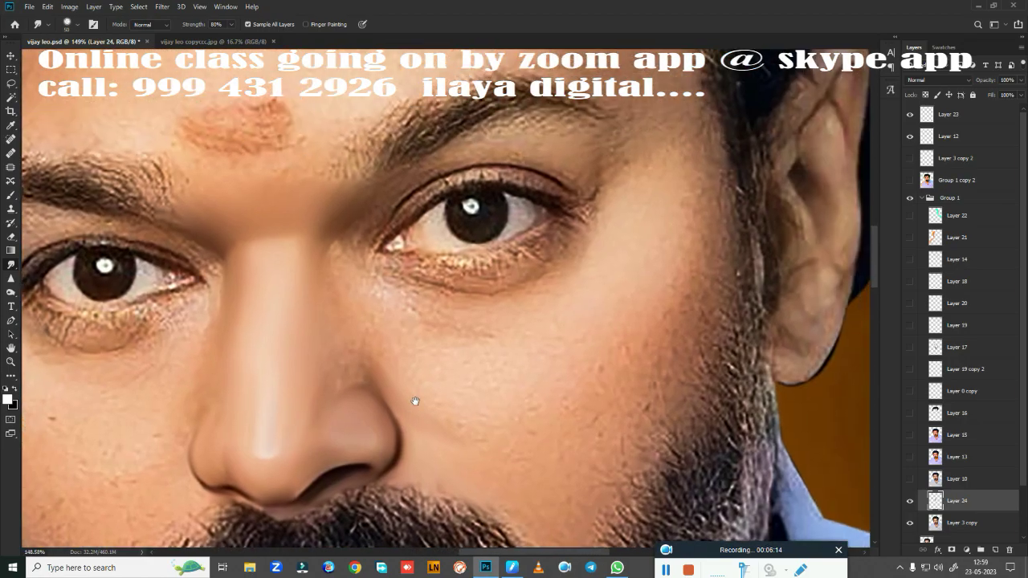
# Smooth the skin under the right brow, above the eyelid crease and under the eye; brush to 150
pyautogui.scroll(2, 474, 353)
pyautogui.moveTo(487, 333); pyautogui.dragTo(448, 388)
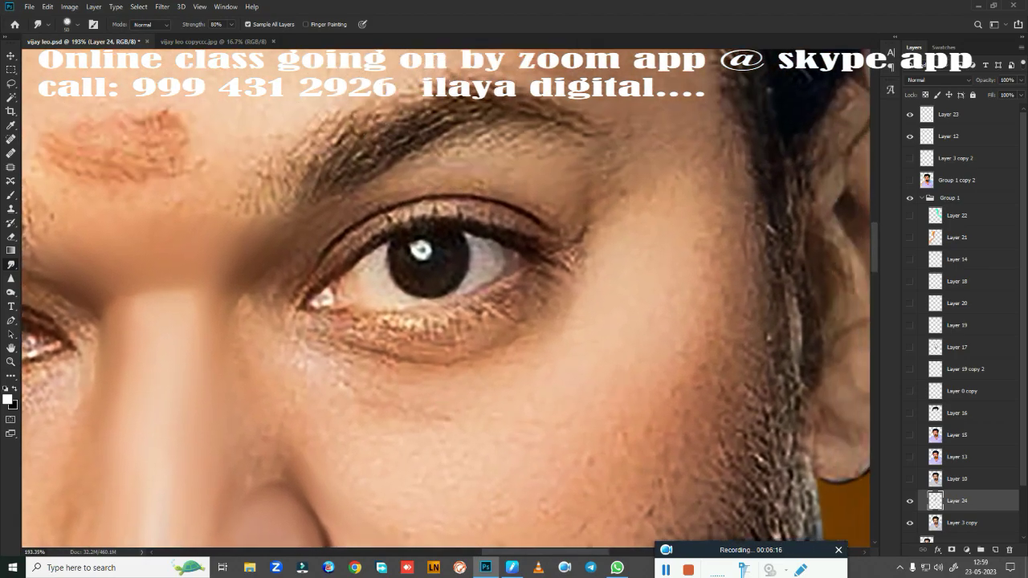
pyautogui.moveTo(546, 144)
pyautogui.mouseDown()
pyautogui.moveTo(587, 157)
pyautogui.moveTo(514, 140)
pyautogui.moveTo(460, 145)
pyautogui.moveTo(460, 170)
pyautogui.moveTo(572, 207)
pyautogui.mouseUp()
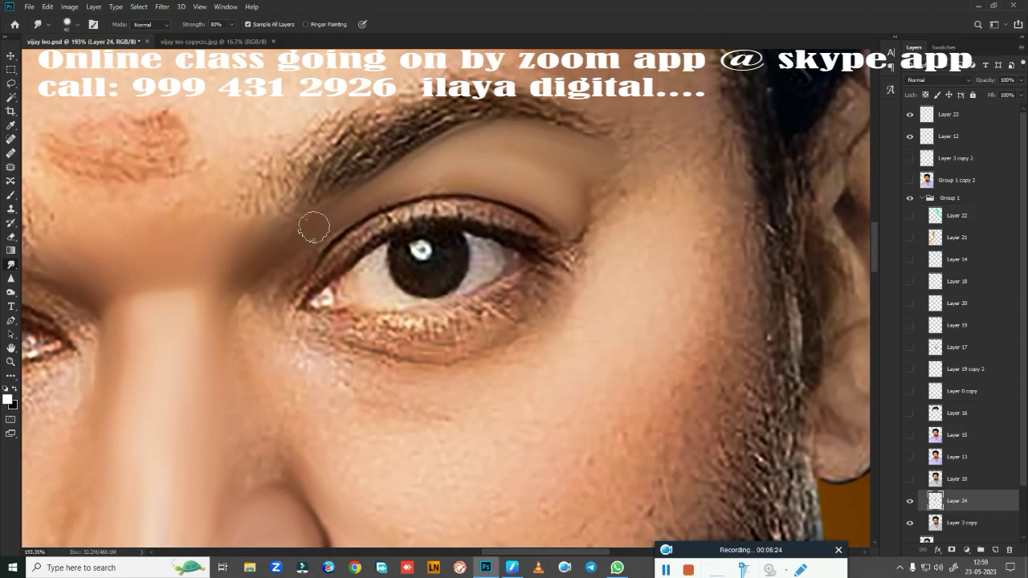
pyautogui.moveTo(411, 172); pyautogui.dragTo(406, 191)
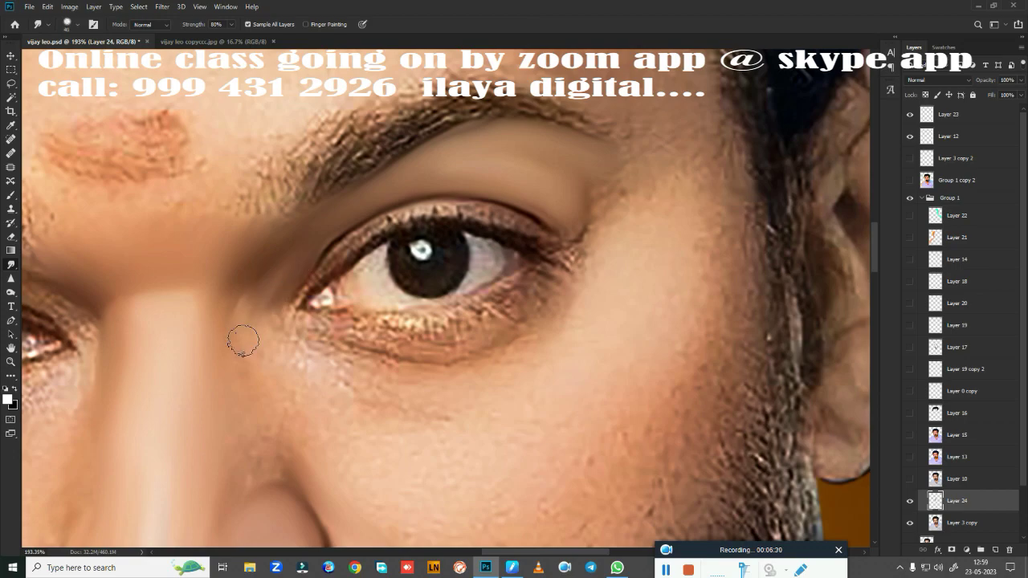
pyautogui.moveTo(315, 363); pyautogui.dragTo(463, 381)
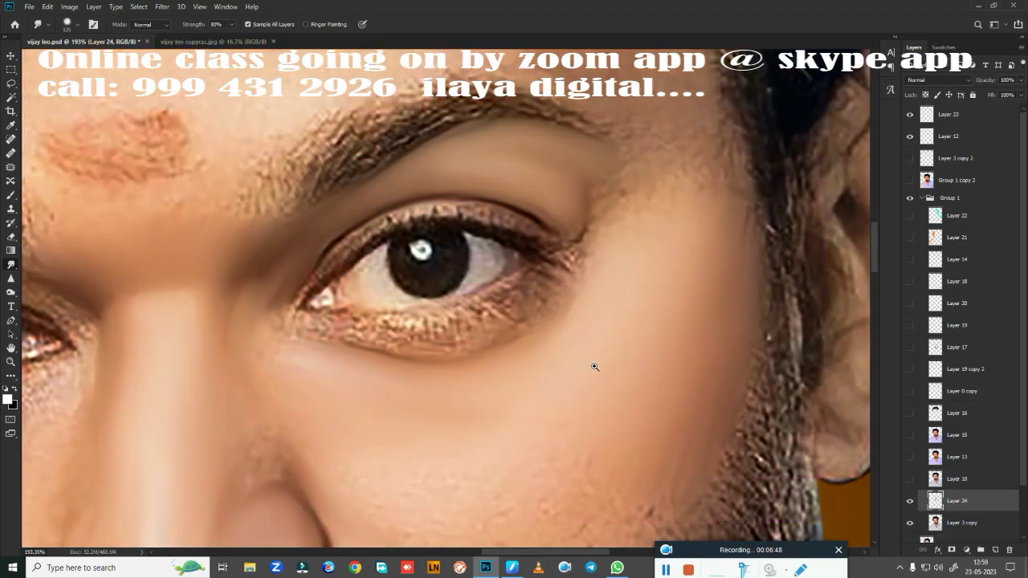
pyautogui.scroll(-3, 595, 367)
pyautogui.scroll(-5, 562, 362)
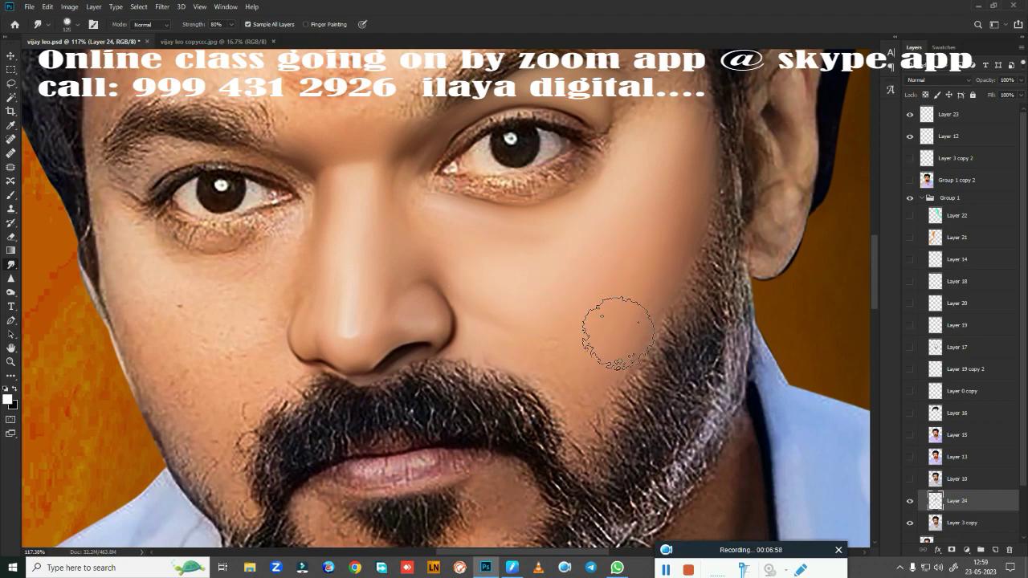
pyautogui.press(']')
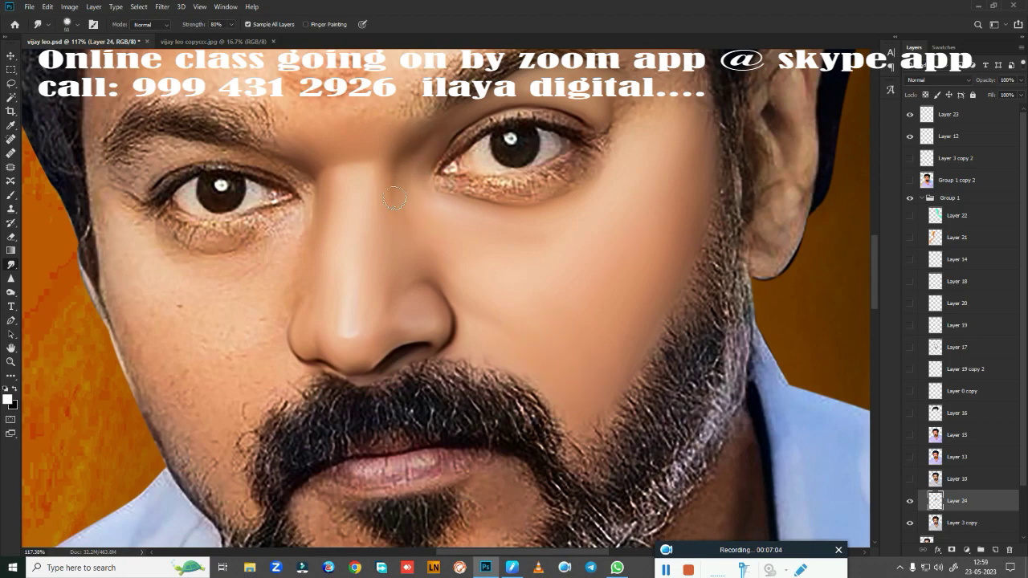
# Draw a Pen path around the cheek beside the right nostril and turn it into a selection
pyautogui.scroll(-2, 574, 356)
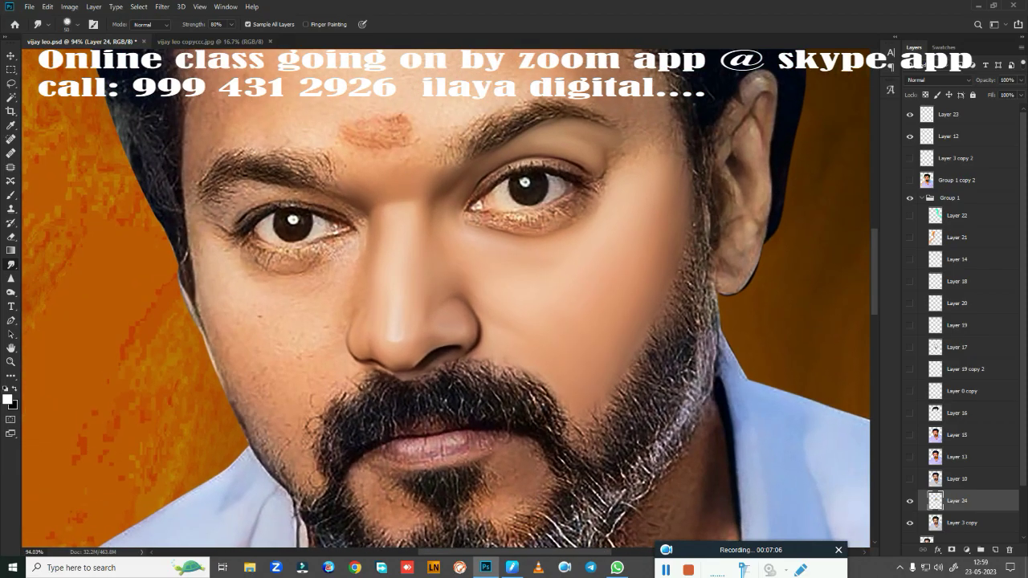
pyautogui.scroll(-2, 634, 335)
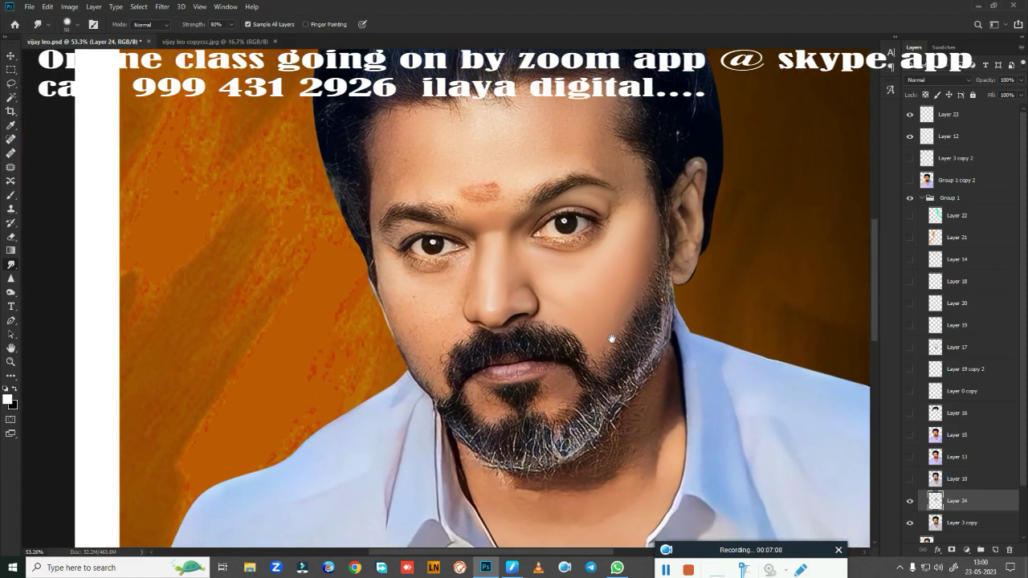
pyautogui.scroll(2, 634, 336)
pyautogui.scroll(3, 635, 336)
pyautogui.scroll(-1, 634, 335)
pyautogui.press('p')
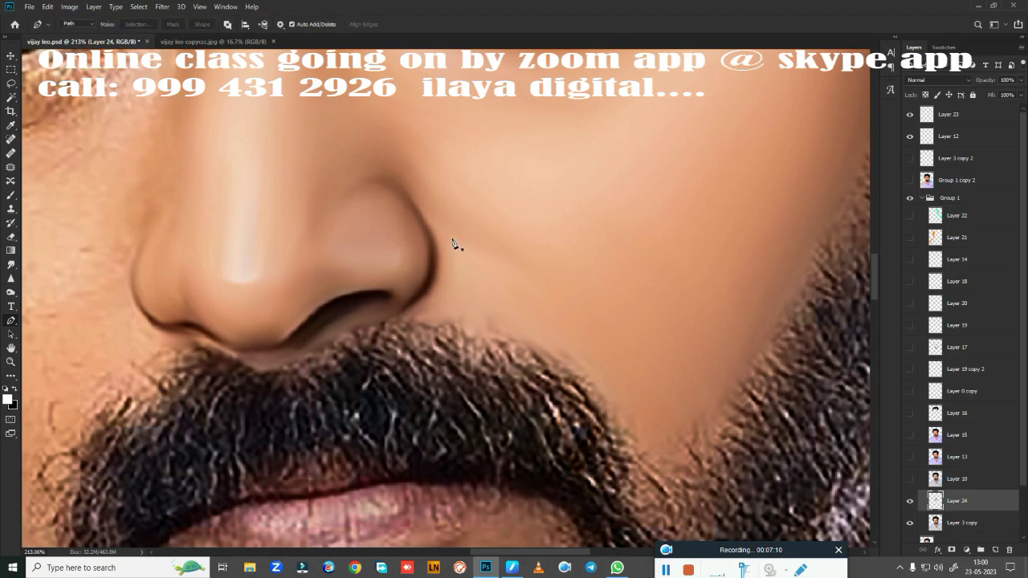
pyautogui.moveTo(568, 349); pyautogui.dragTo(599, 418)
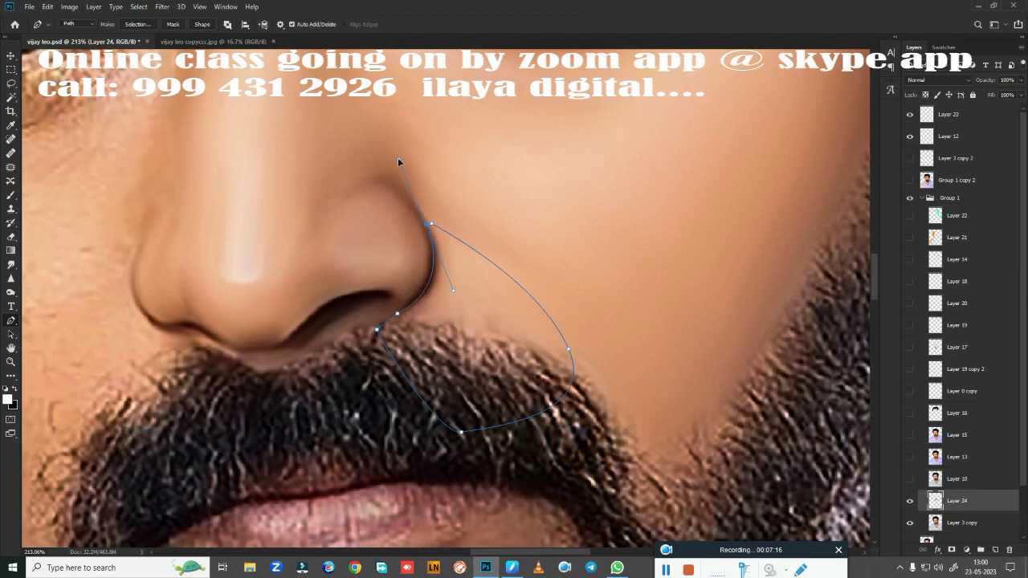
pyautogui.hotkey('ctrl', 'Return')
# Feather the selection by 40 px and smudge the cheek skin inside it
pyautogui.hotkey('shift', 'F6')
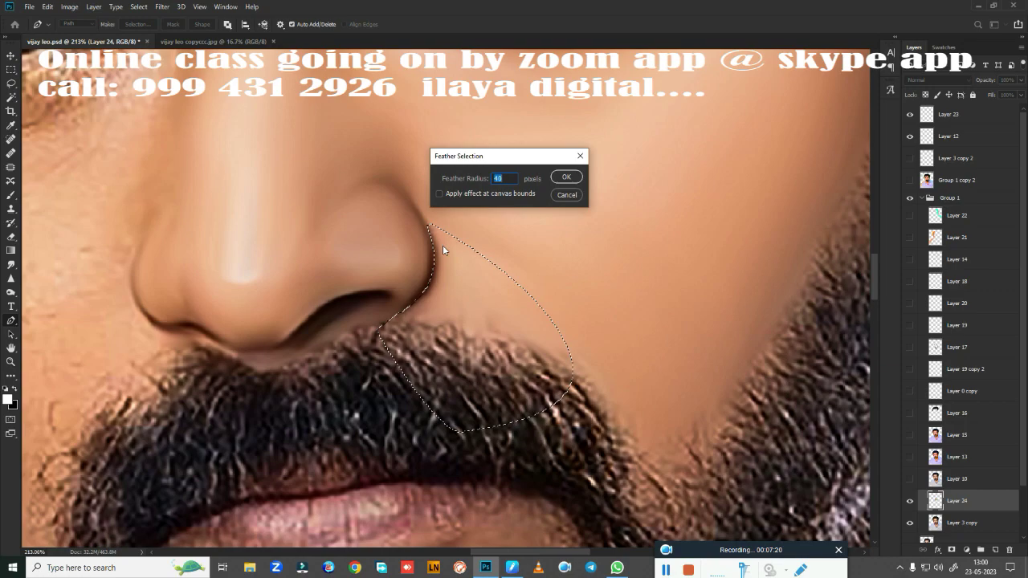
pyautogui.press('Return')
pyautogui.press('r')
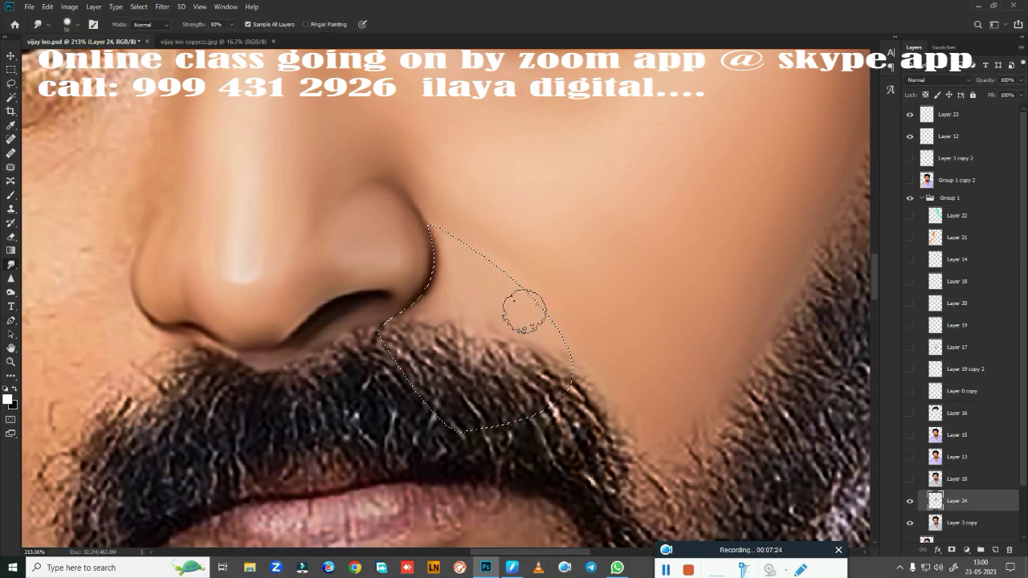
pyautogui.moveTo(523, 311); pyautogui.dragTo(442, 261)
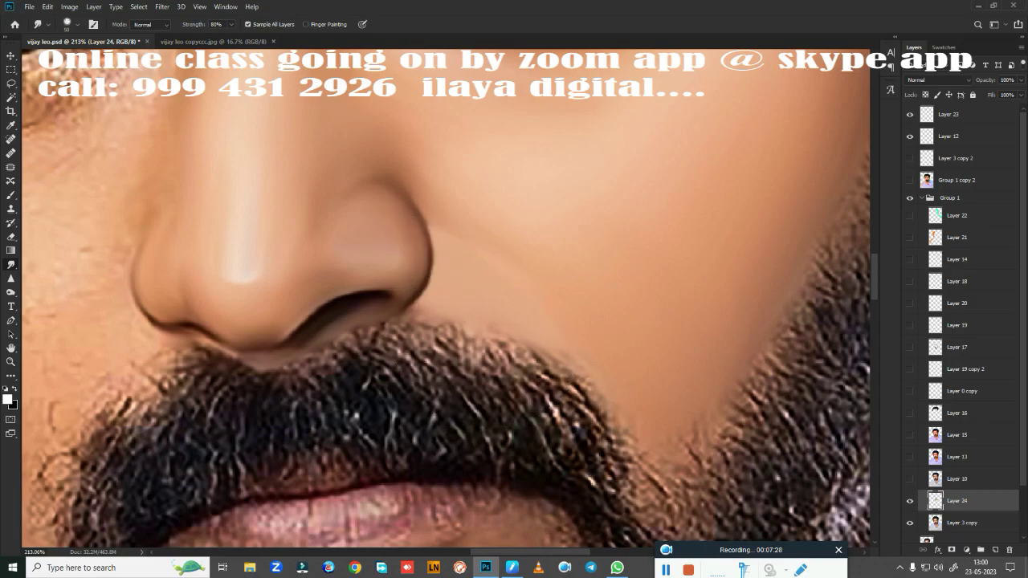
# Turn on the painted layers 10 through 22 and zoom out to the finished portrait
pyautogui.scroll(-5, 444, 342)
pyautogui.scroll(3, 459, 264)
pyautogui.scroll(-1, 444, 341)
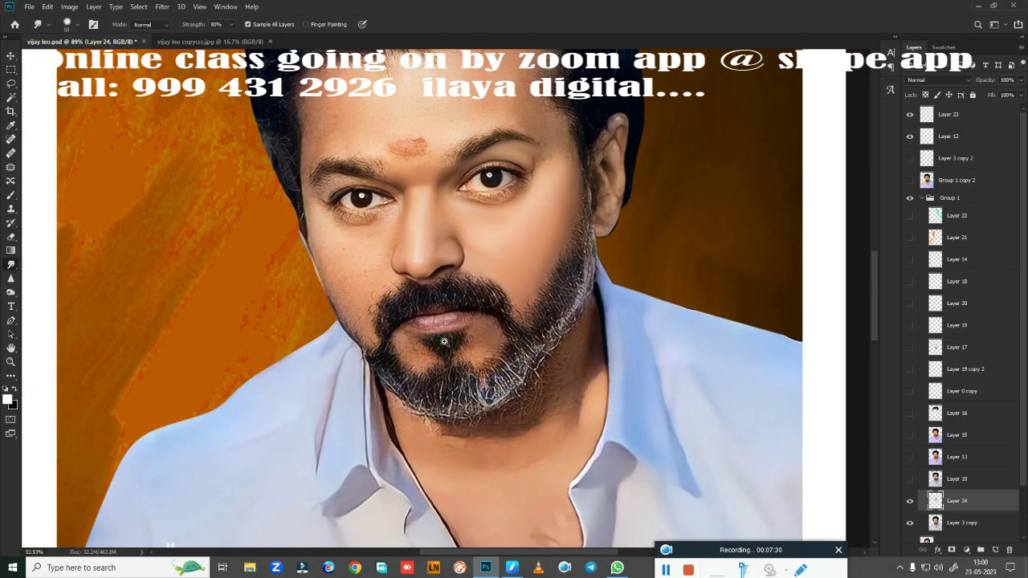
pyautogui.scroll(1, 444, 341)
pyautogui.moveTo(911, 481); pyautogui.dragTo(910, 239)
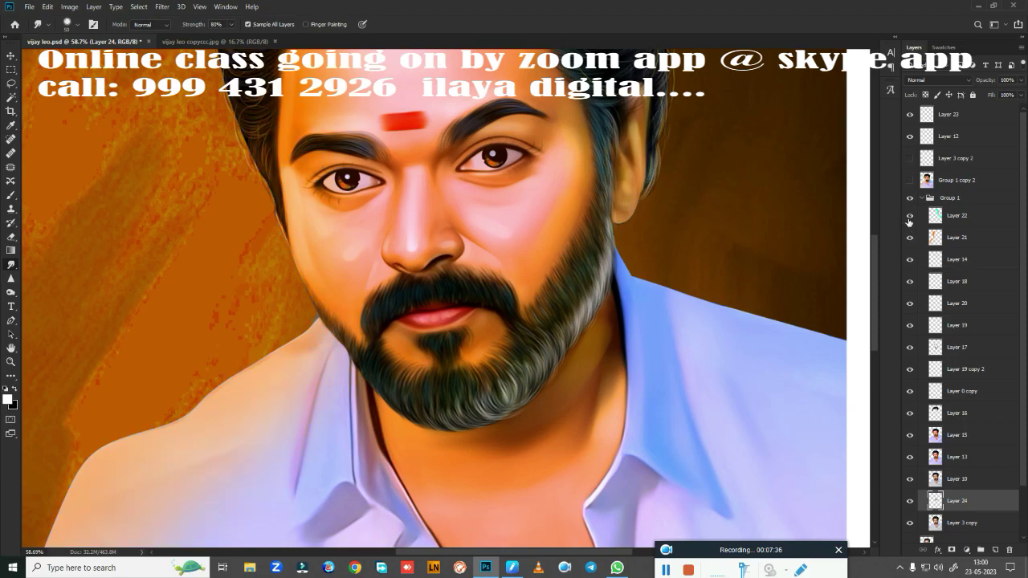
pyautogui.moveTo(666, 296)
pyautogui.mouseDown()
pyautogui.moveTo(575, 325)
pyautogui.moveTo(584, 66)
pyautogui.mouseUp()
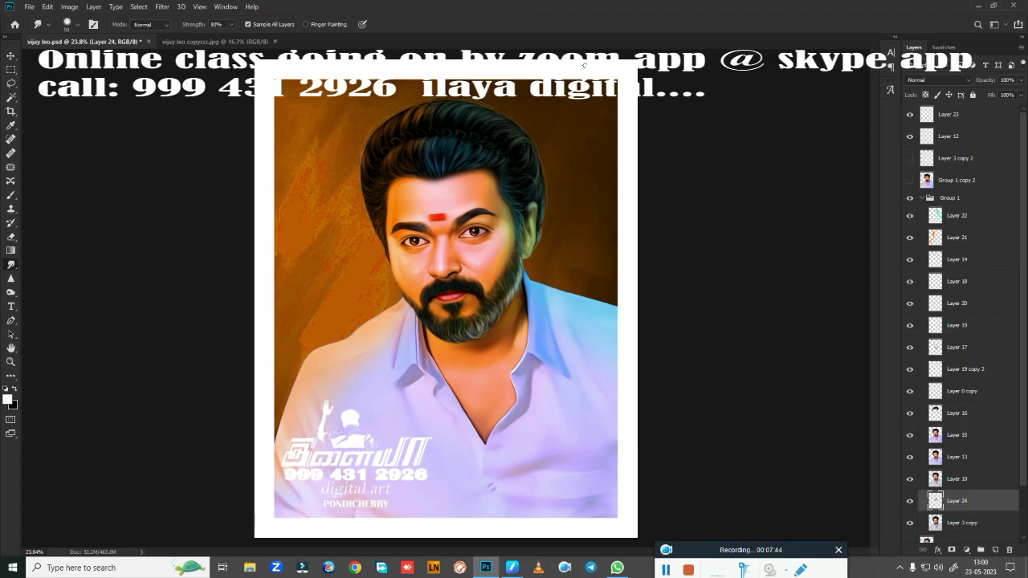
pyautogui.hotkey('ctrl', '-')
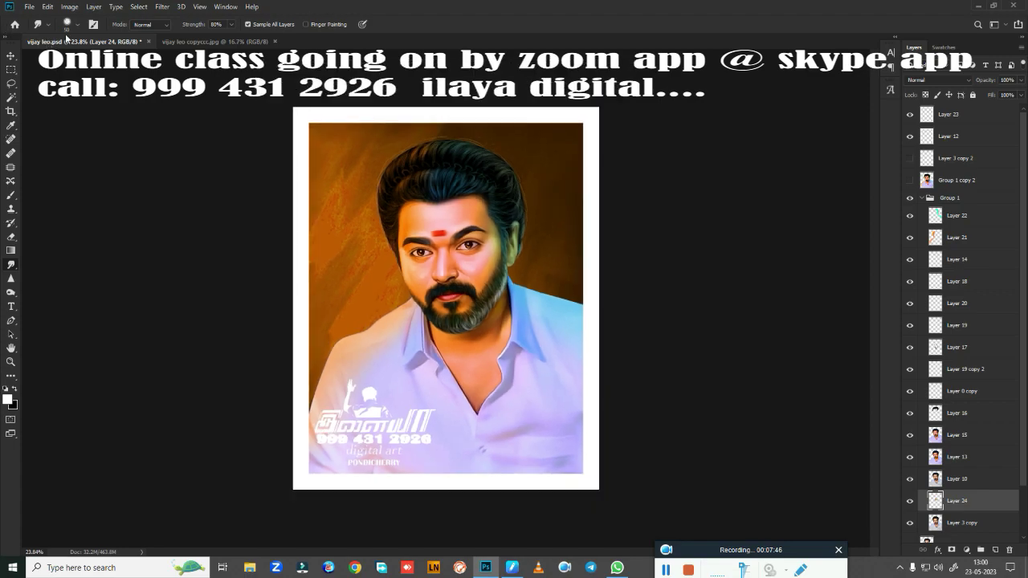
pyautogui.hotkey('ctrl', '-')
pyautogui.moveTo(309, 209); pyautogui.dragTo(371, 199)
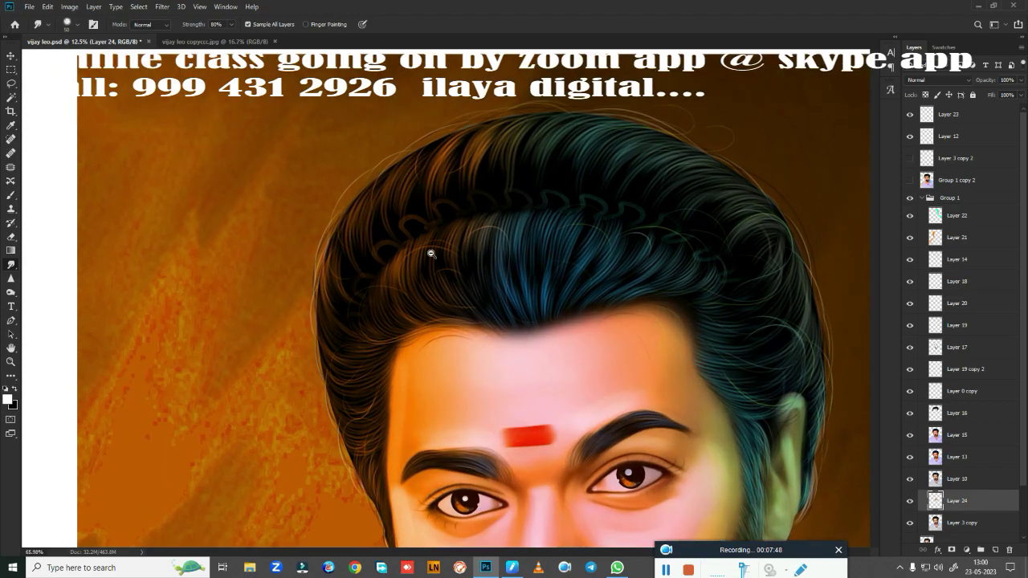
pyautogui.hotkey('ctrl', '0')
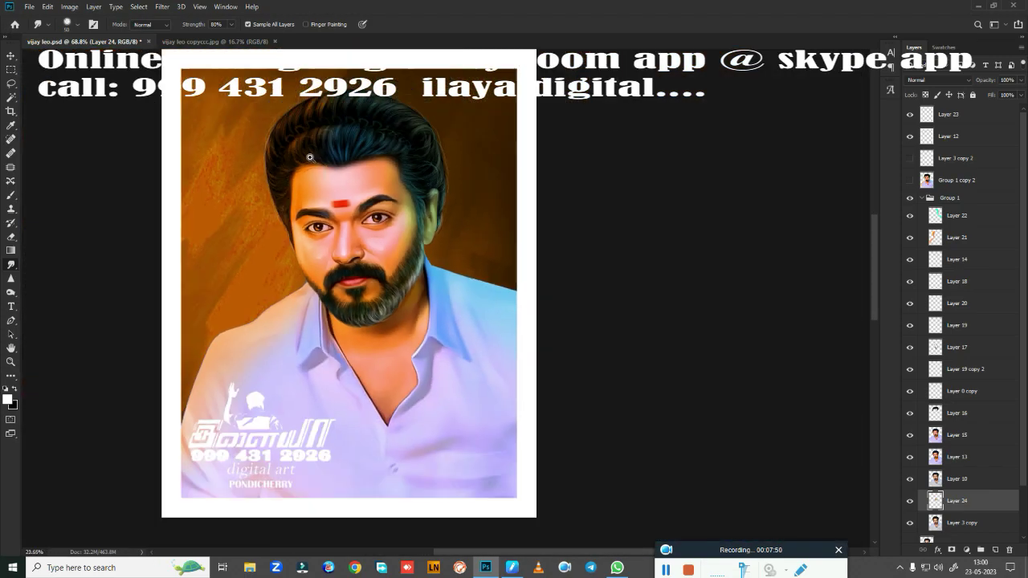